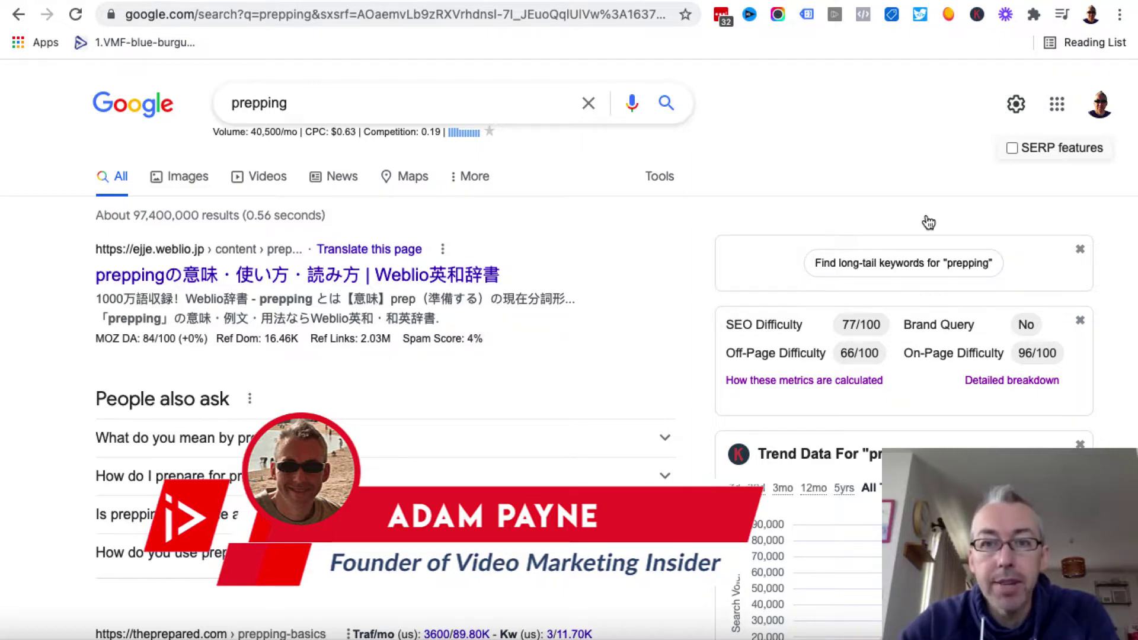
# Run the long-tail keyword search for 'prepping' and stop it at 456 keywords, 49% complete
pyautogui.scroll(-3, 799, 268)
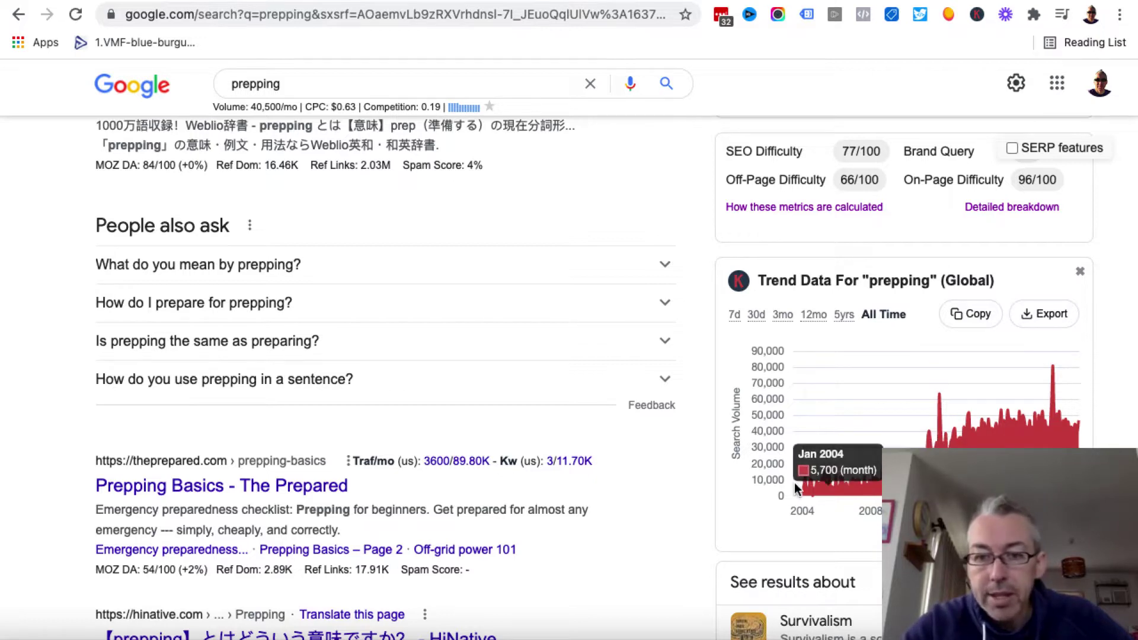
pyautogui.moveTo(809, 495)
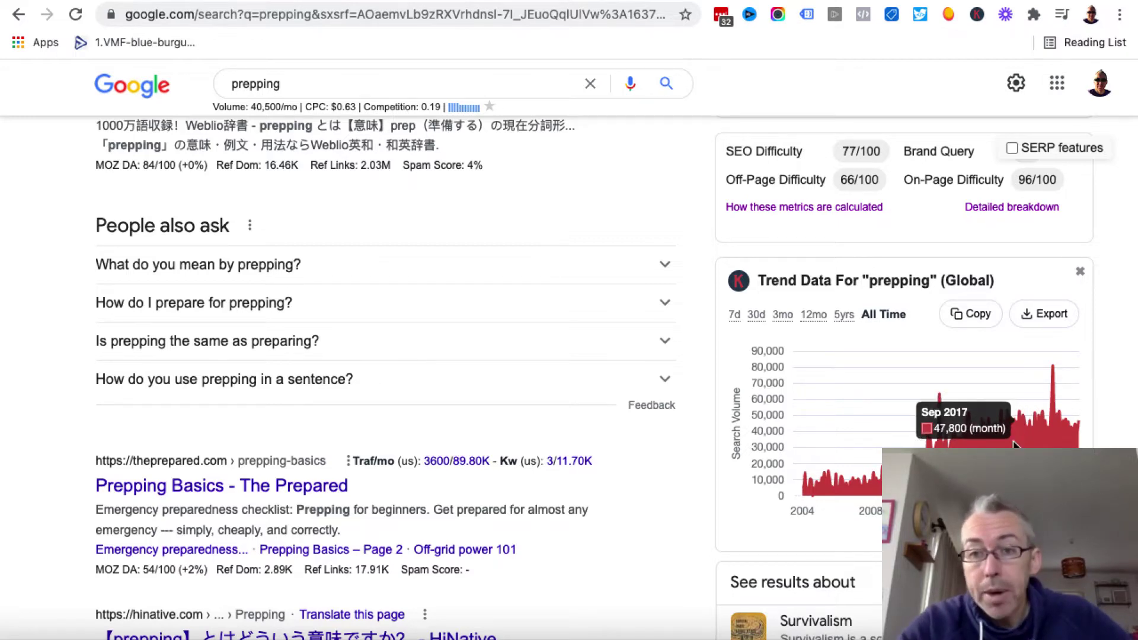
pyautogui.scroll(3, 1013, 431)
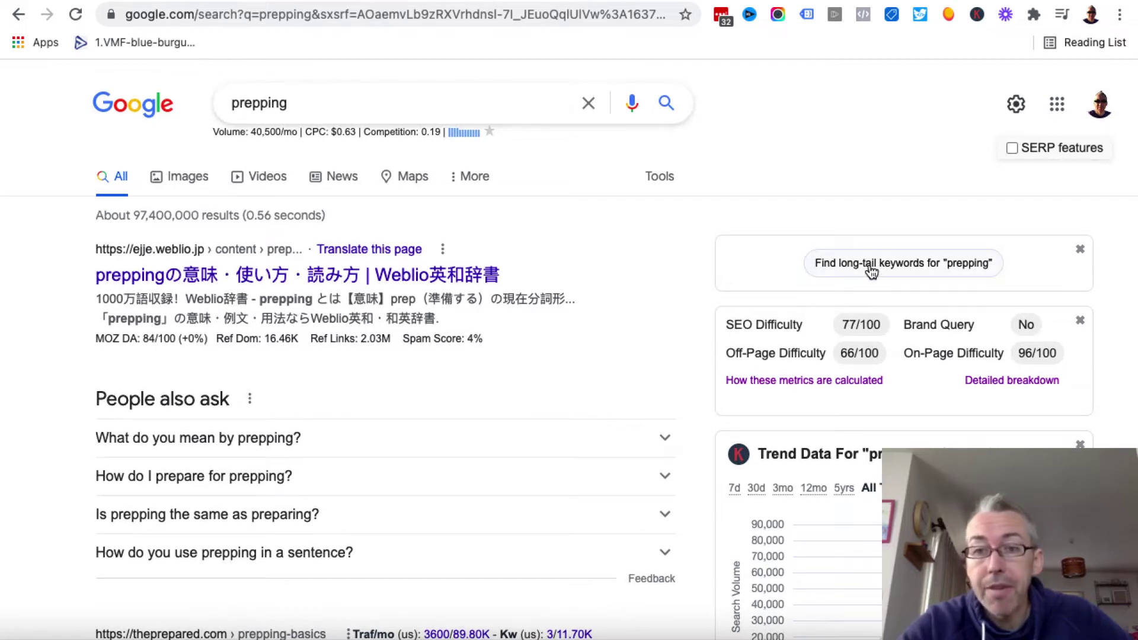
pyautogui.click(878, 267)
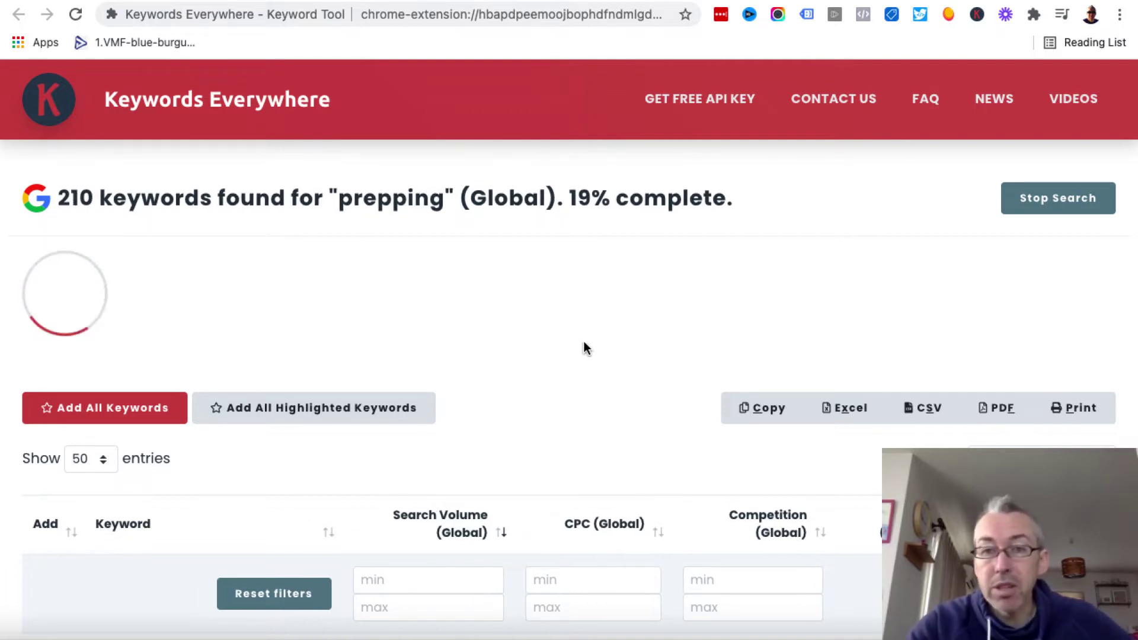
pyautogui.scroll(-1, 584, 344)
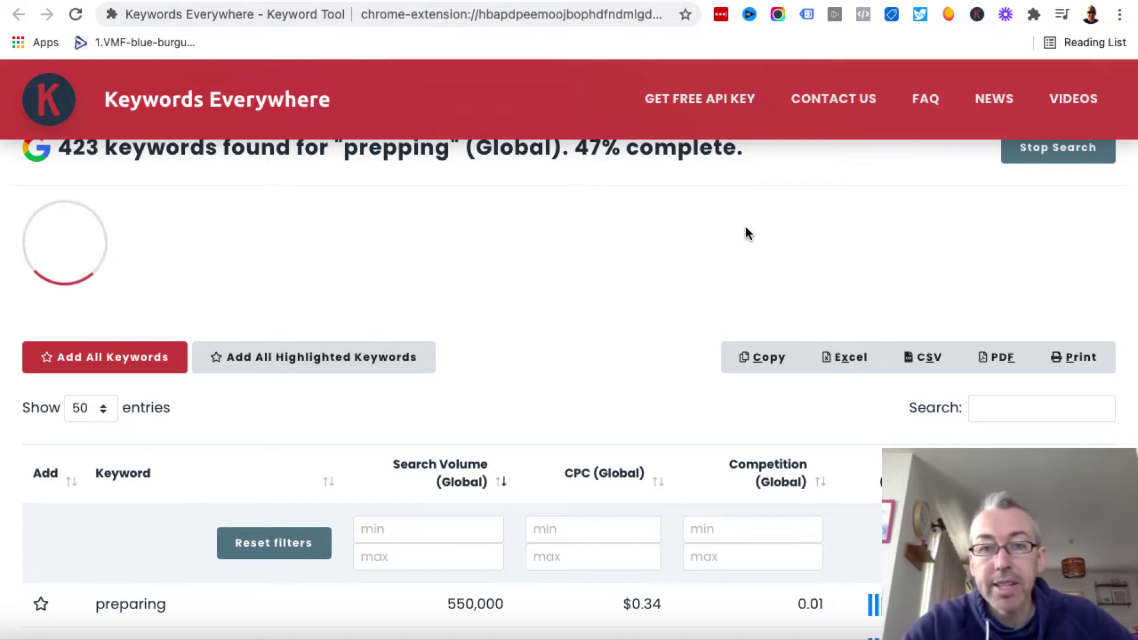
pyautogui.scroll(1, 745, 226)
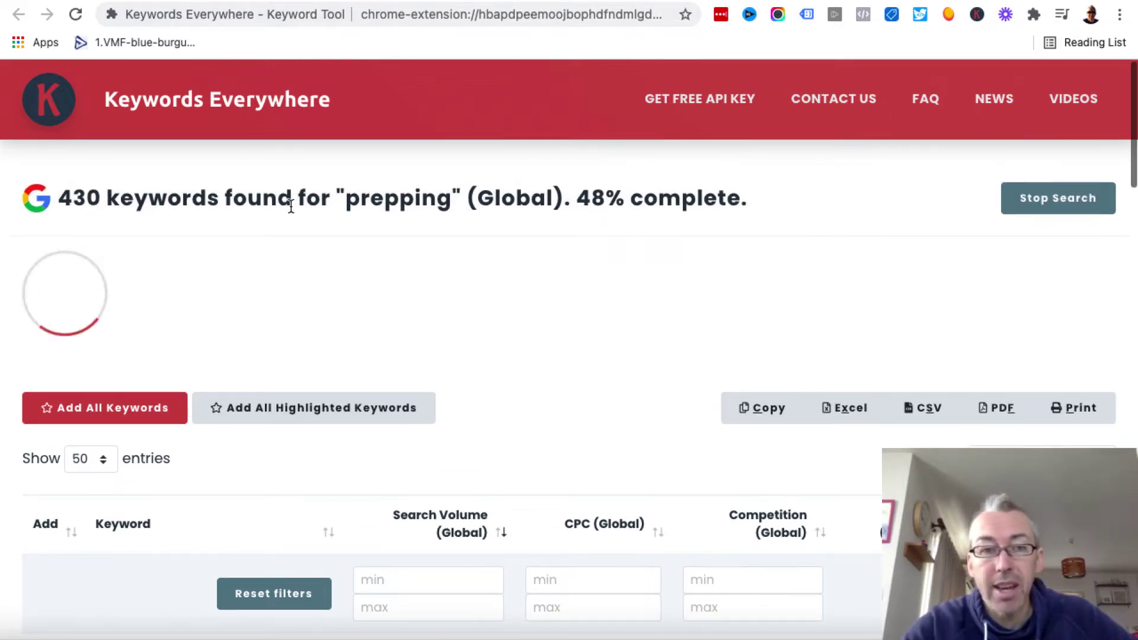
pyautogui.click(1031, 199)
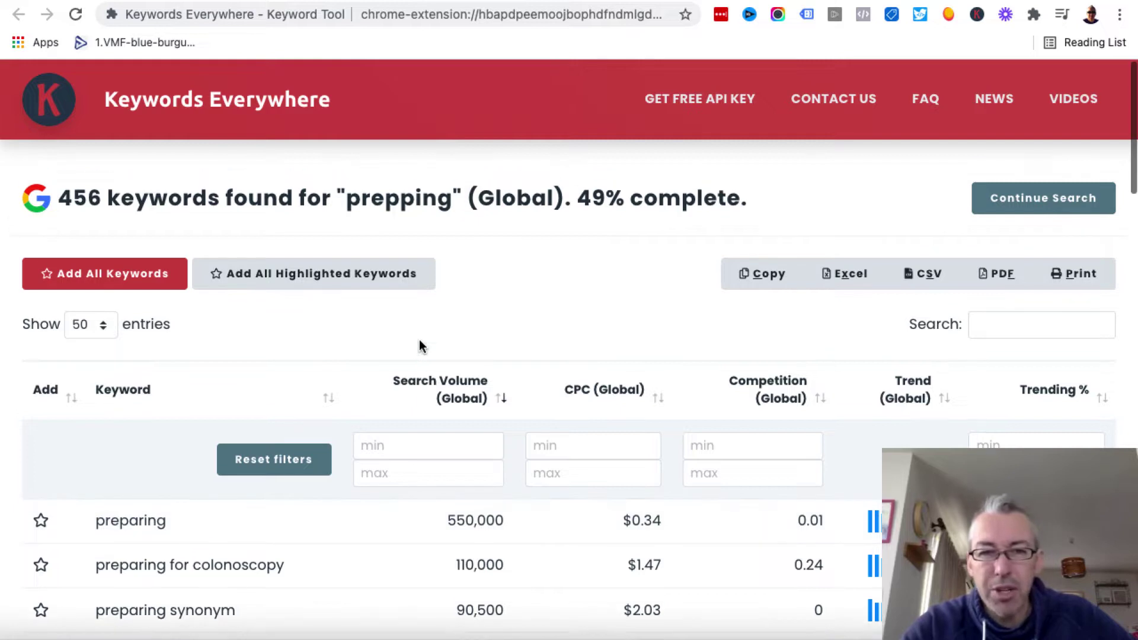
# Sort the keyword results by Trending %, highest first
pyautogui.click(1052, 399)
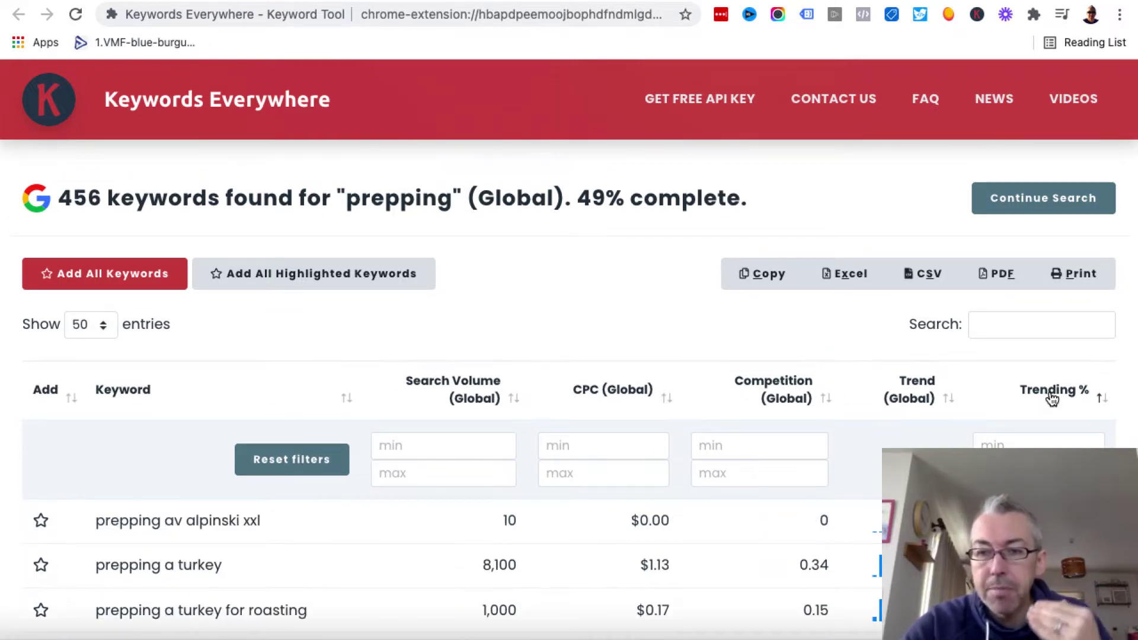
pyautogui.click(1052, 400)
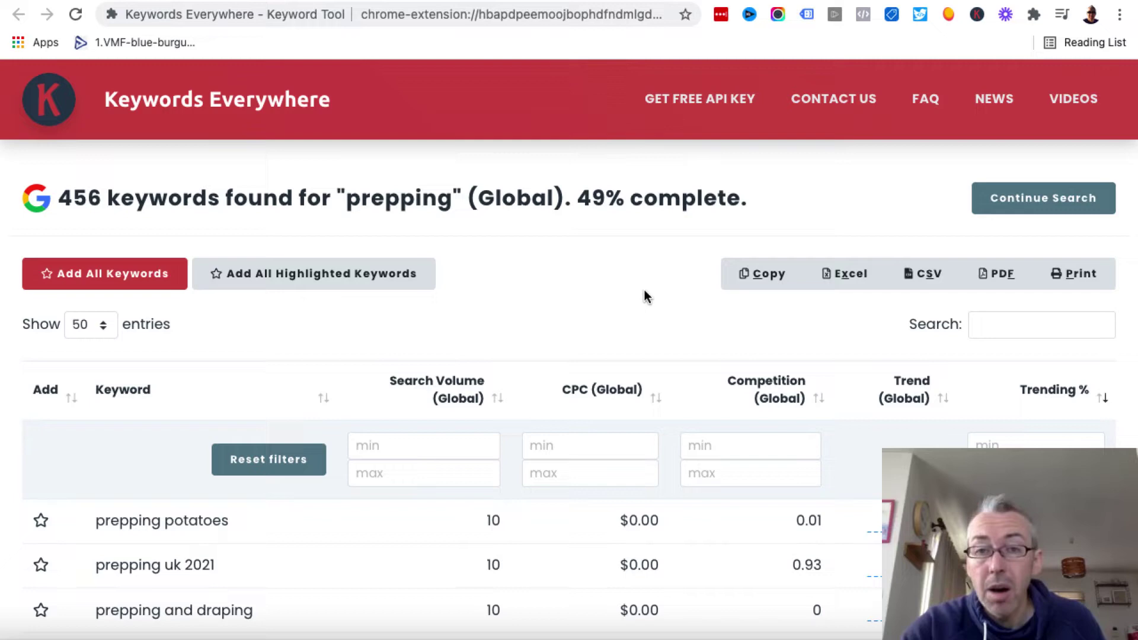
pyautogui.scroll(-3, 643, 289)
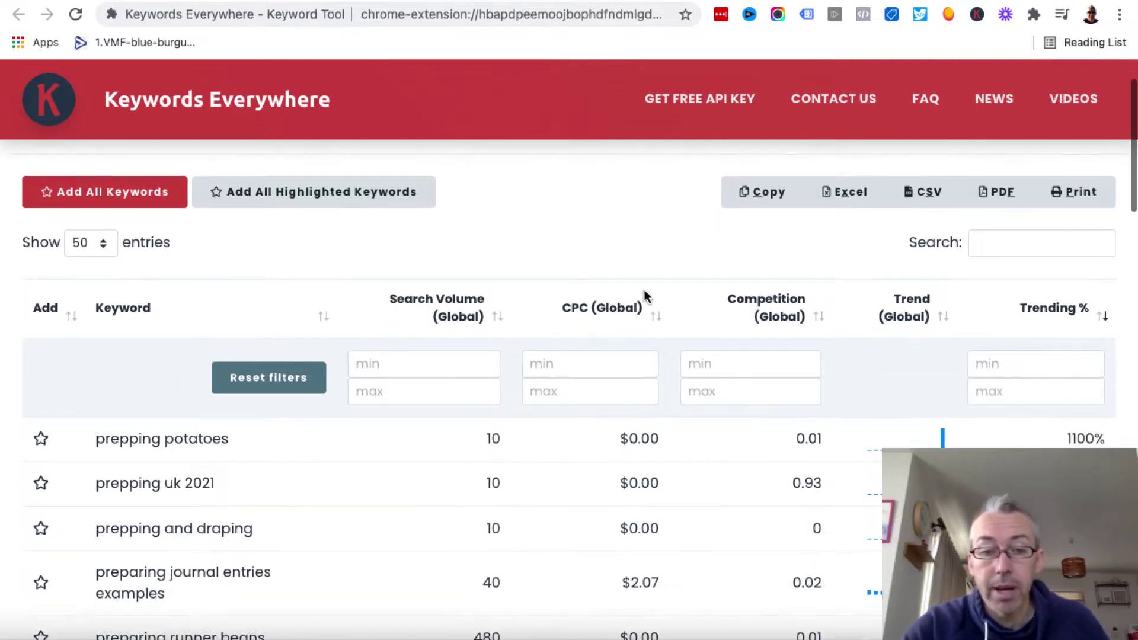
pyautogui.scroll(-5, 643, 289)
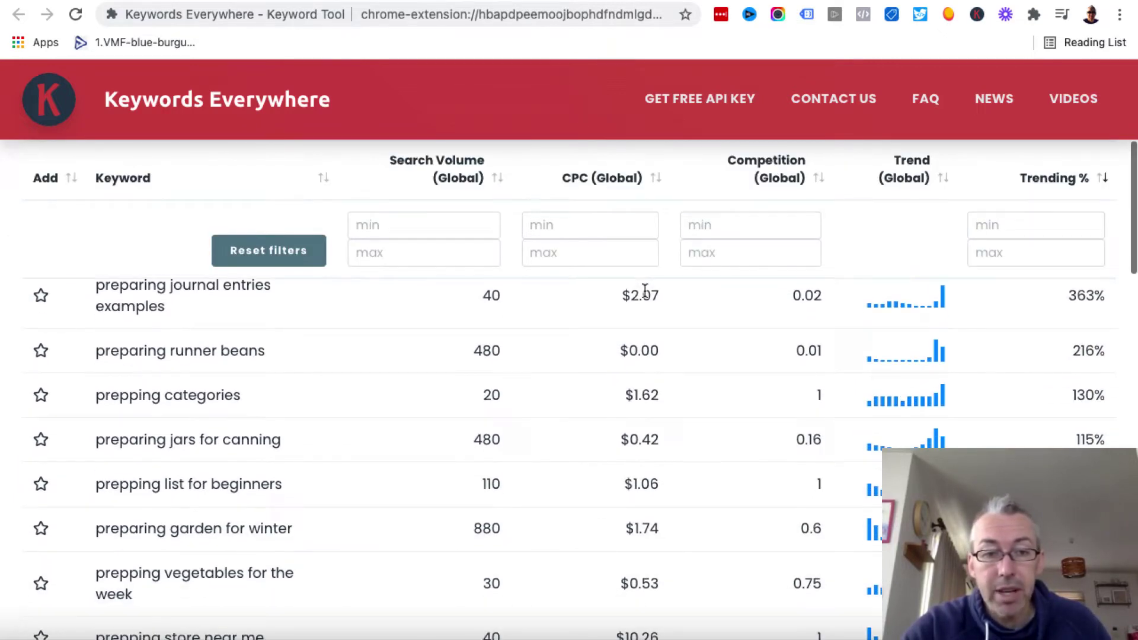
pyautogui.scroll(-1, 279, 461)
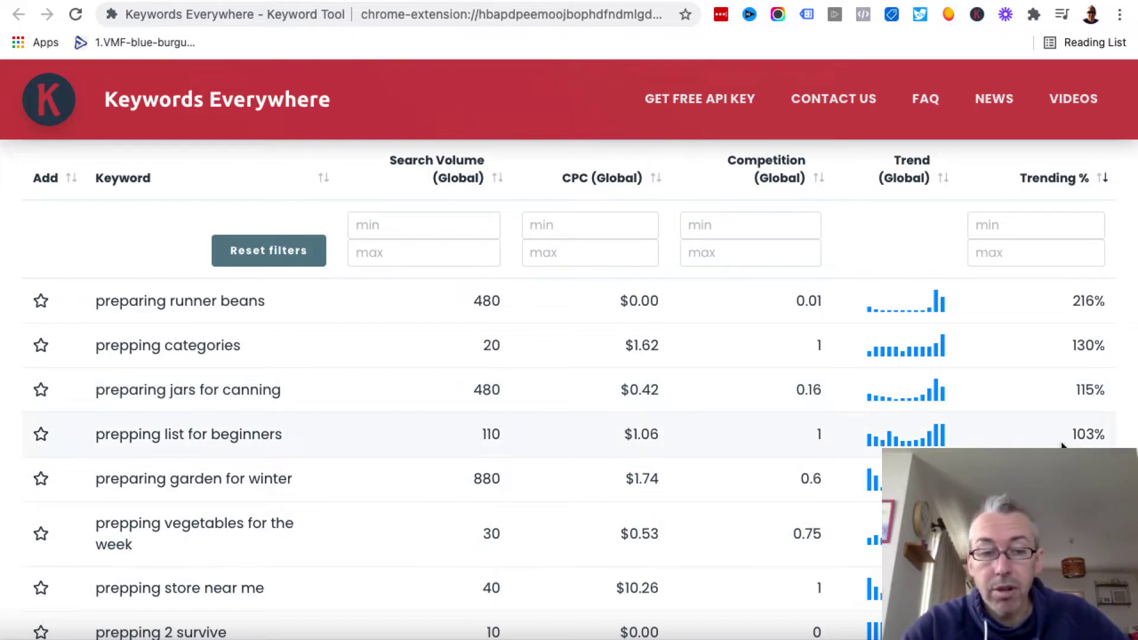
pyautogui.scroll(-1, 302, 461)
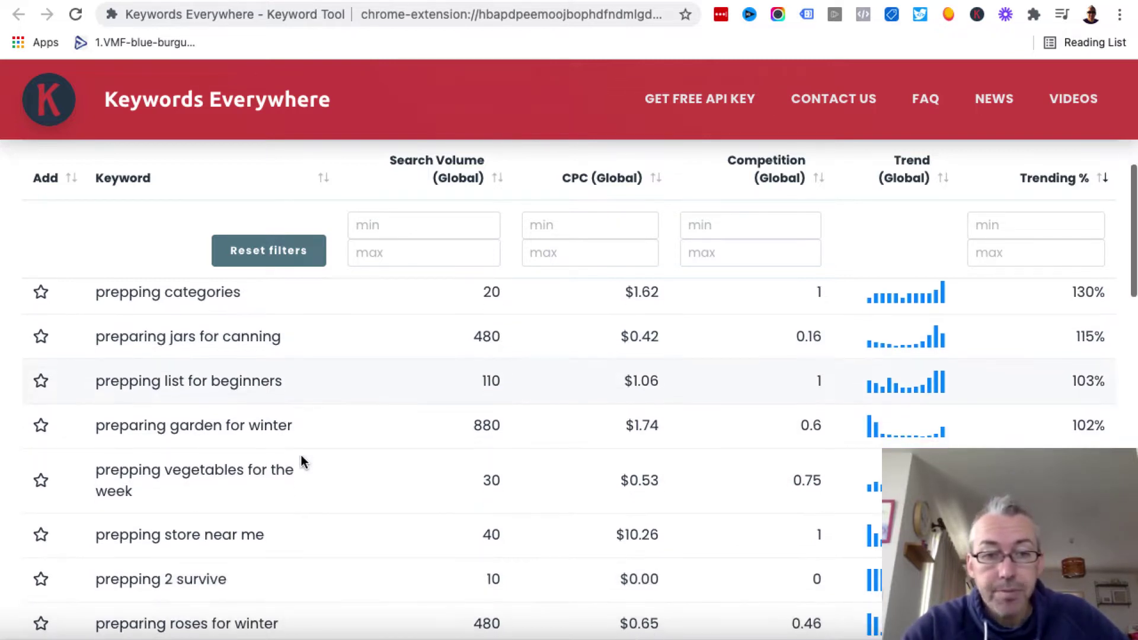
pyautogui.scroll(-3, 264, 496)
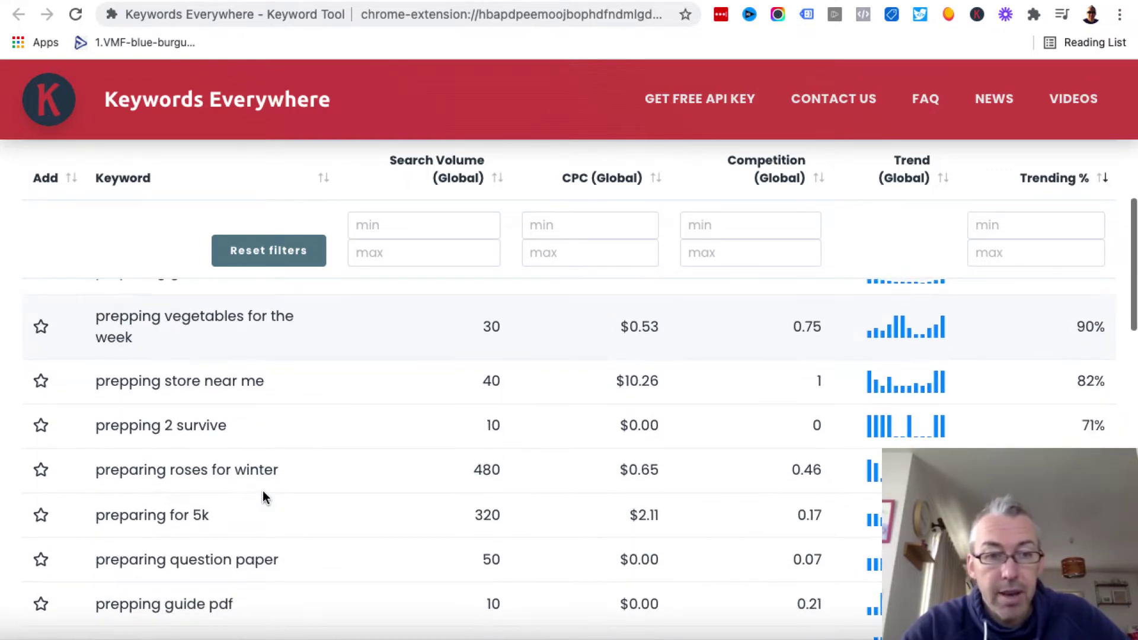
pyautogui.scroll(-1, 297, 523)
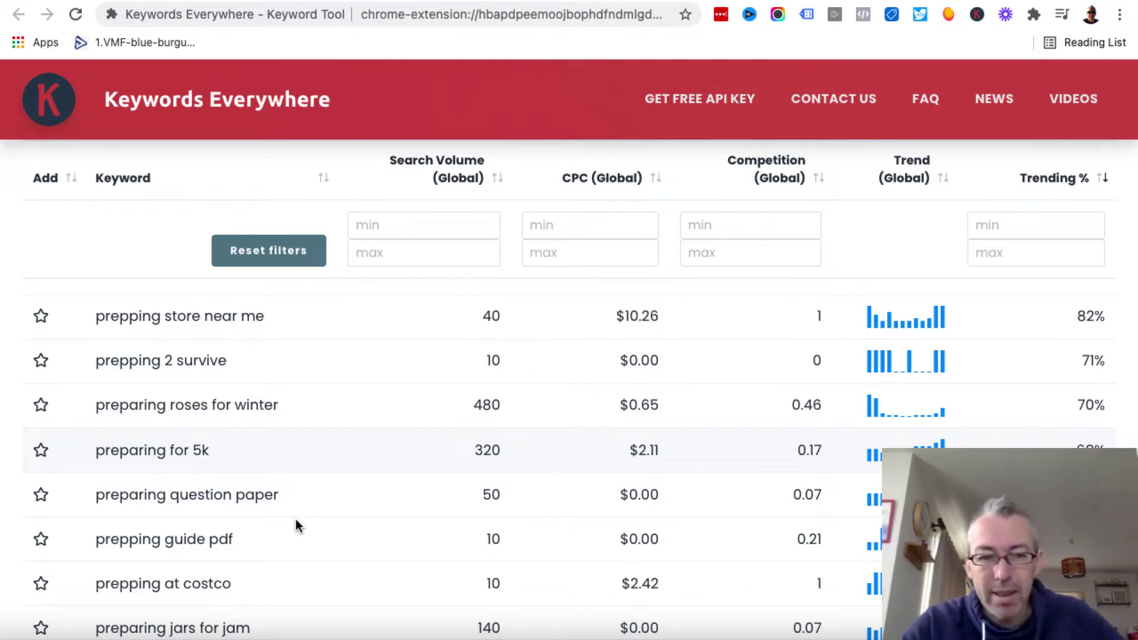
pyautogui.scroll(-3, 297, 525)
# Find and select the keyword 'prepping vegetables for the week' in the results
pyautogui.scroll(5, 297, 525)
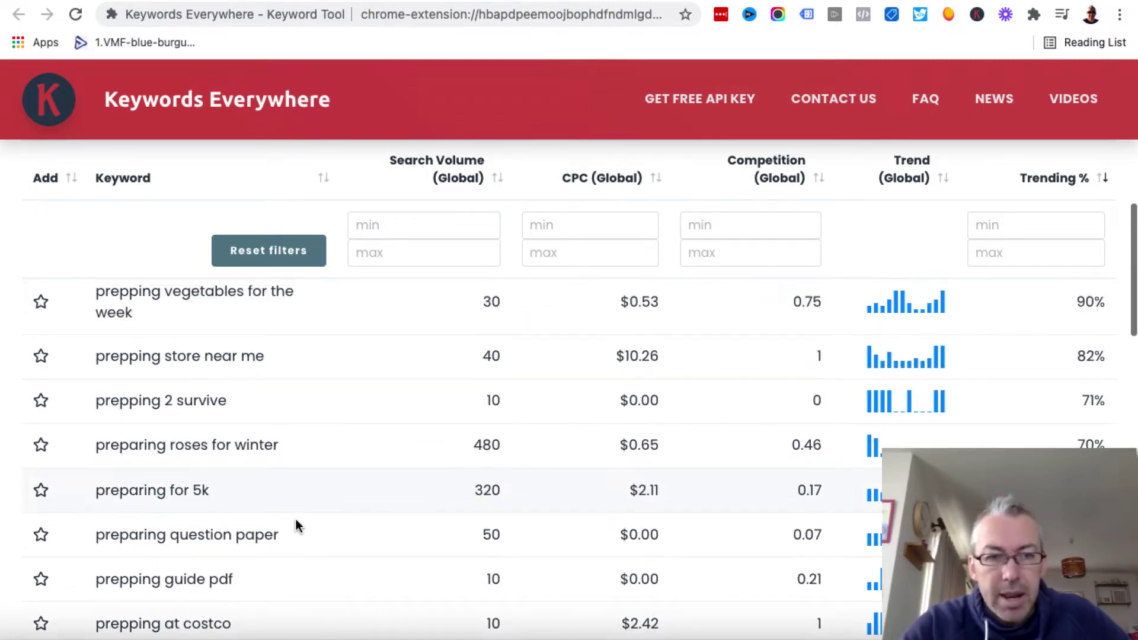
pyautogui.scroll(1, 297, 525)
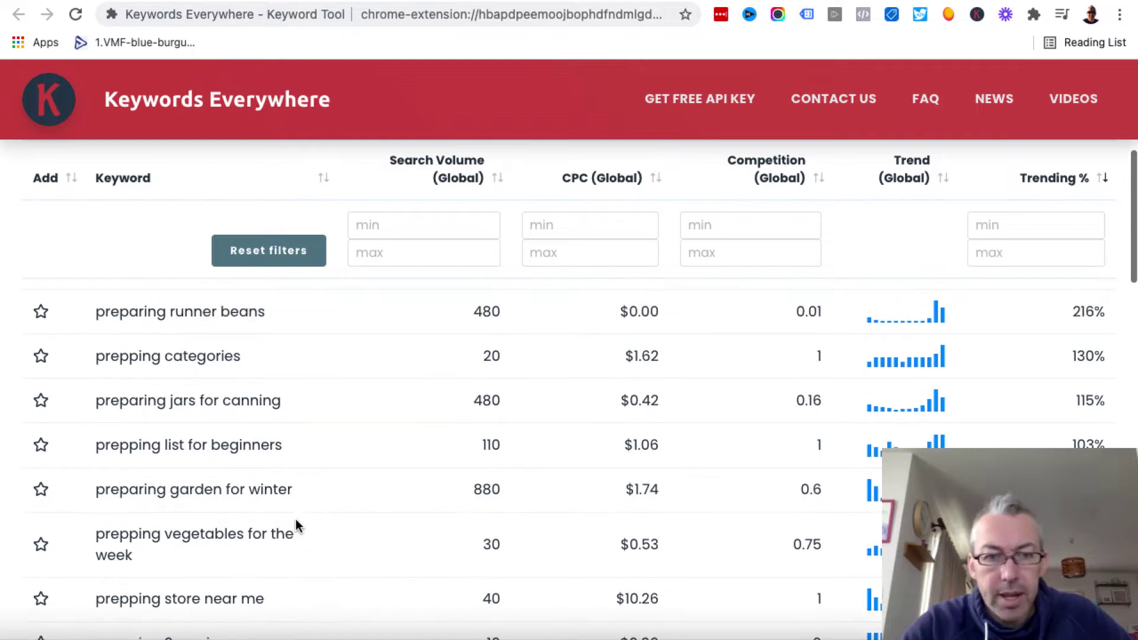
pyautogui.scroll(2, 297, 525)
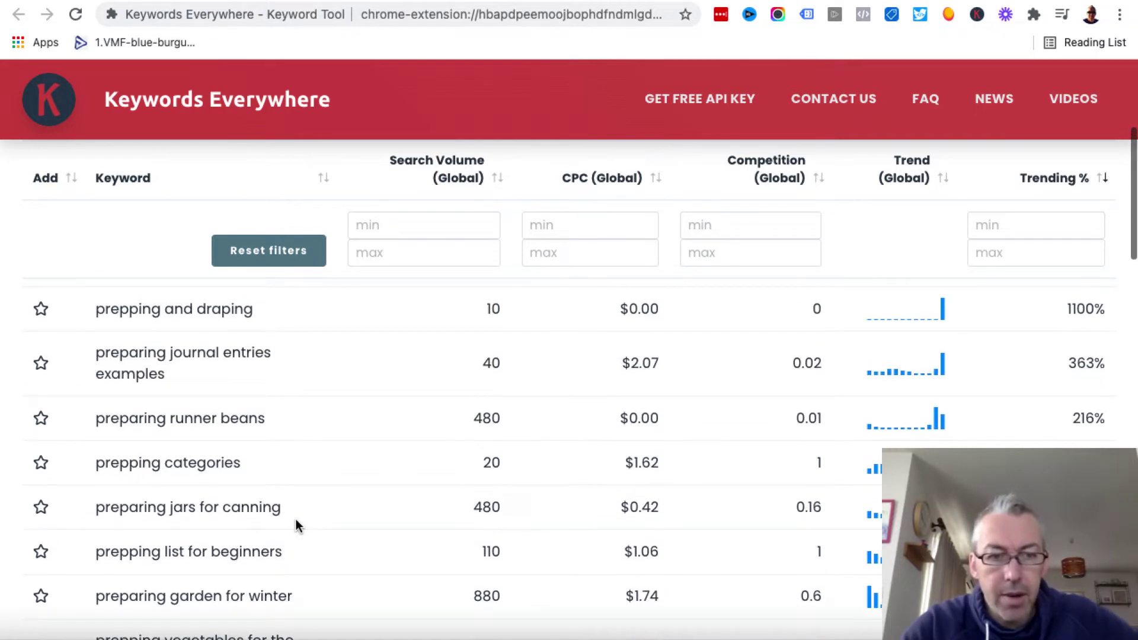
pyautogui.scroll(-3, 297, 525)
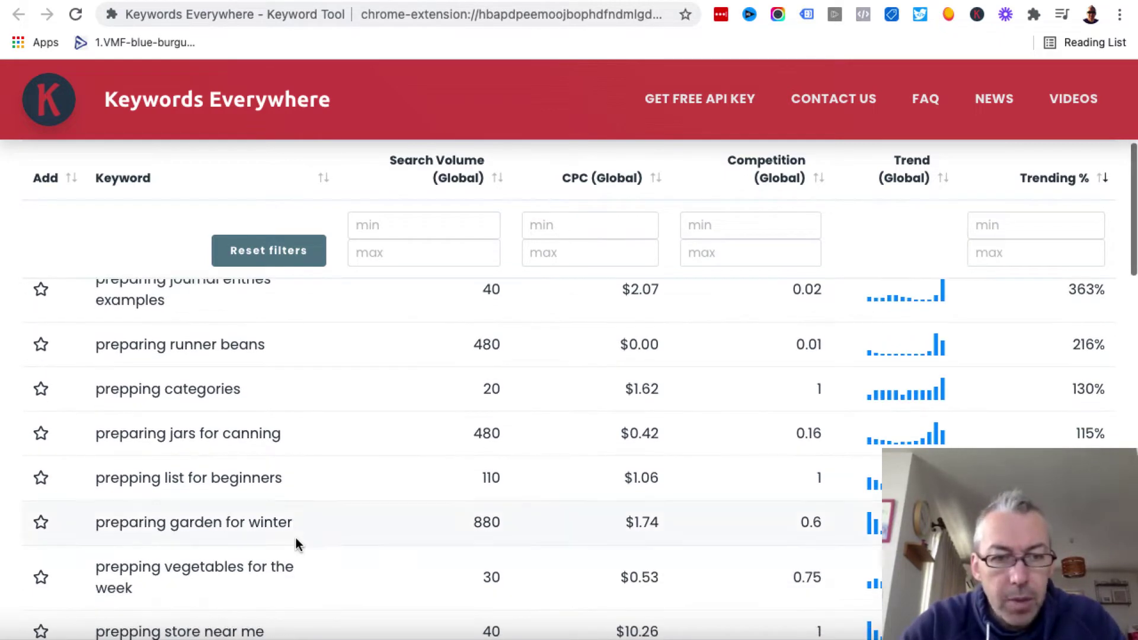
pyautogui.moveTo(177, 565); pyautogui.dragTo(96, 543)
pyautogui.press('super+c')
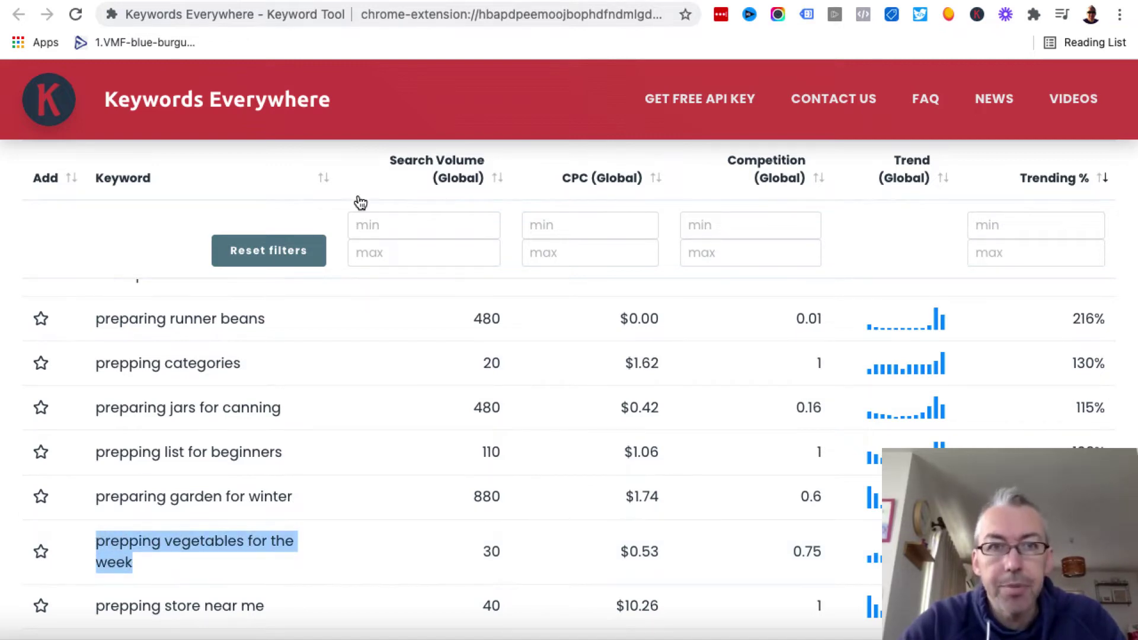
# Search Google for 'prepping vegetables for the week' in place of the old 'prepping' query
pyautogui.hotkey('ctrl', 'Tab')
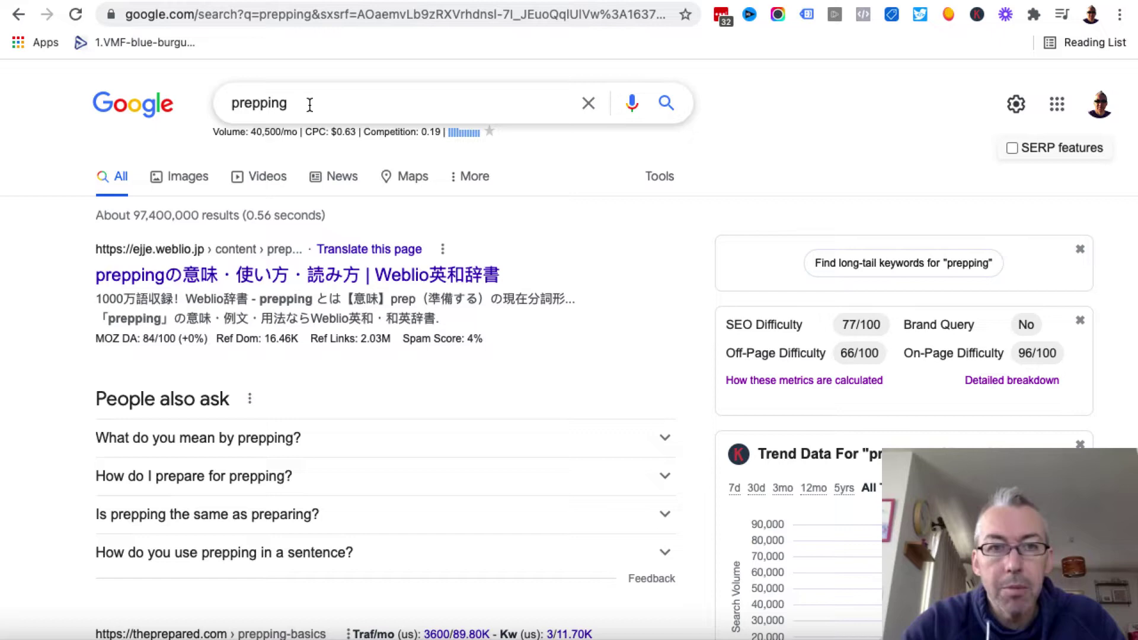
pyautogui.moveTo(307, 105); pyautogui.dragTo(204, 104)
pyautogui.press('super+v')
pyautogui.press('Return')
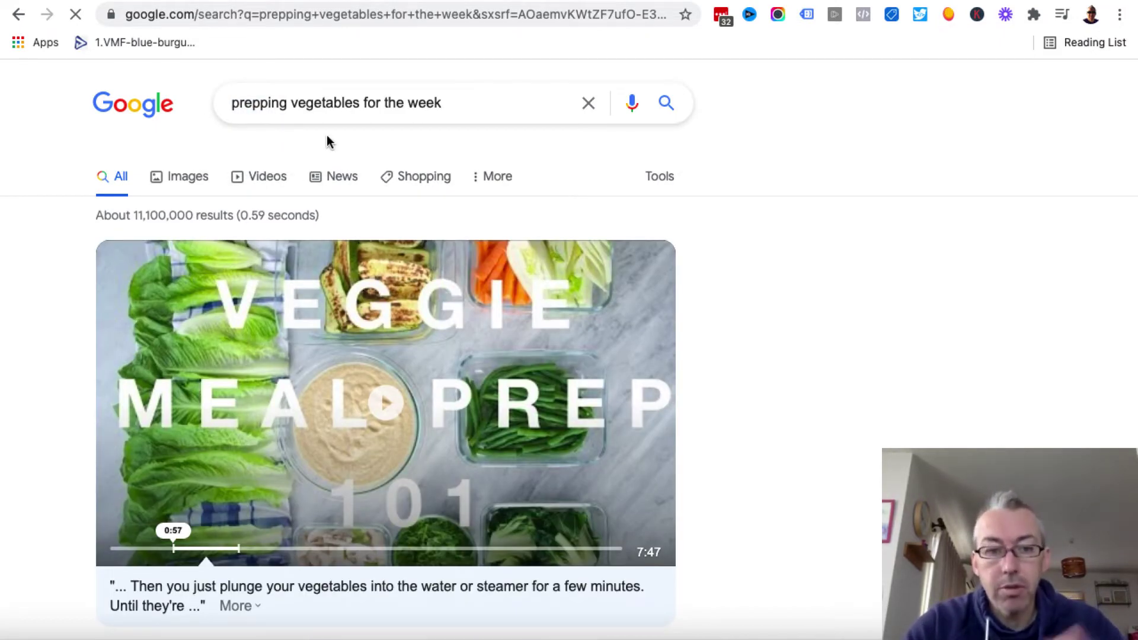
pyautogui.scroll(-2, 586, 300)
pyautogui.scroll(-1, 586, 300)
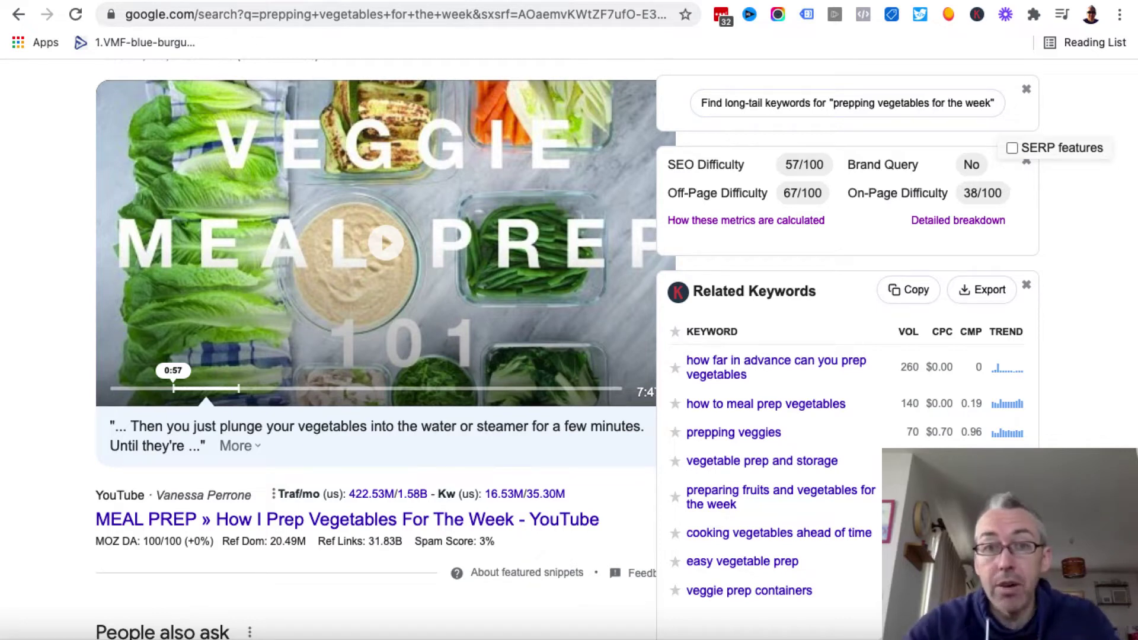
# Close the Related Keywords, People Also Search For and Long-Tail Keywords panels, then reach People also ask
pyautogui.scroll(-5, 81, 557)
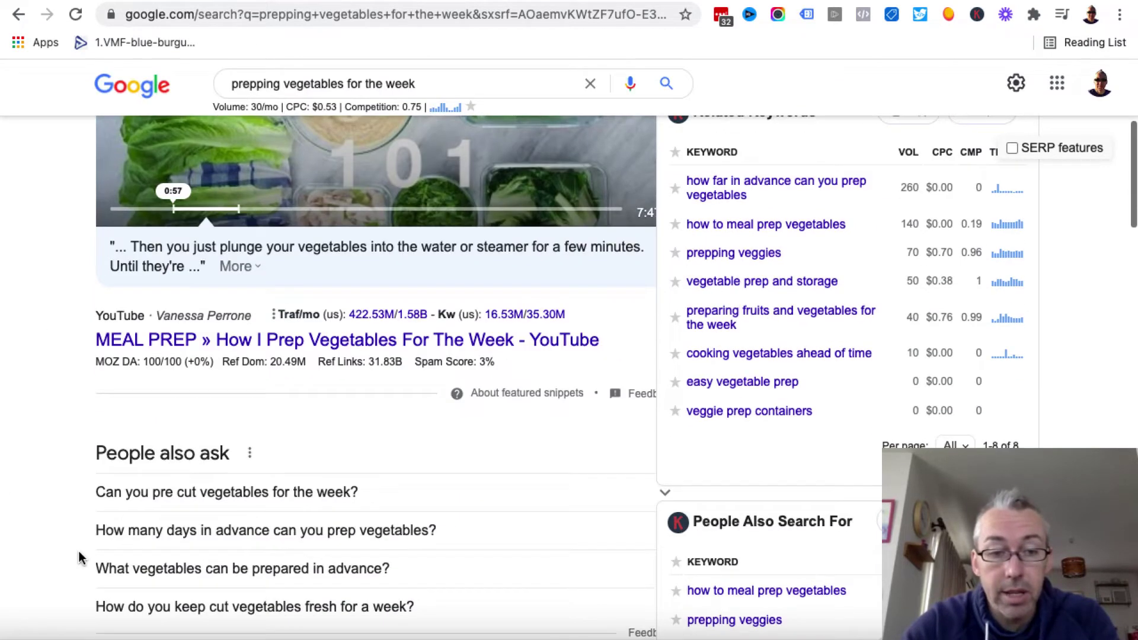
pyautogui.scroll(-8, 81, 557)
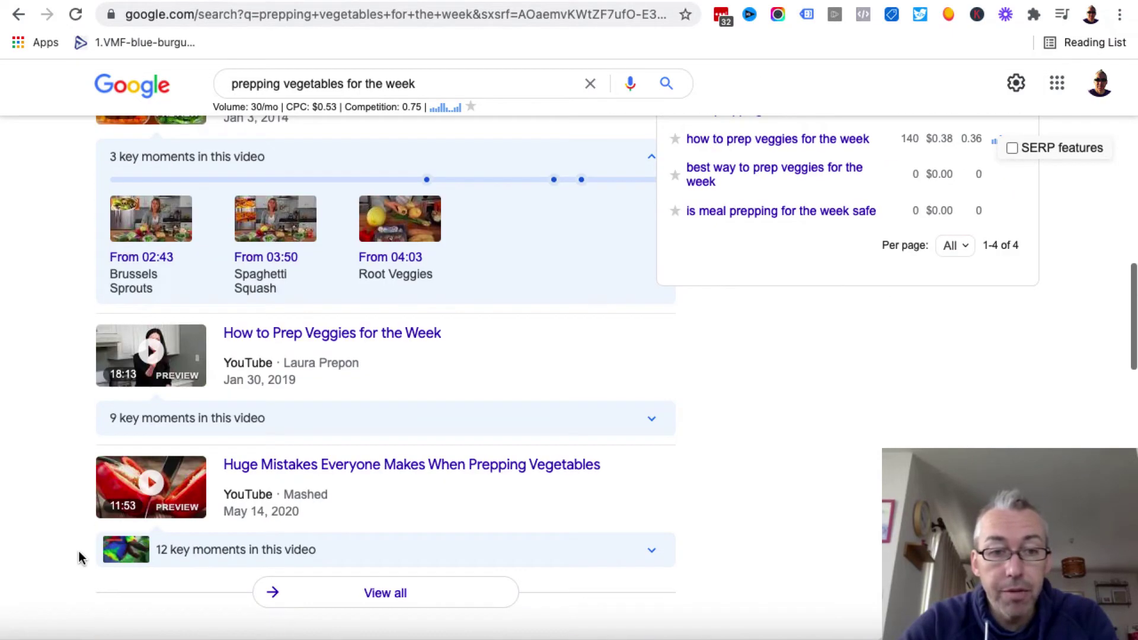
pyautogui.scroll(-6, 81, 557)
pyautogui.scroll(10, 81, 557)
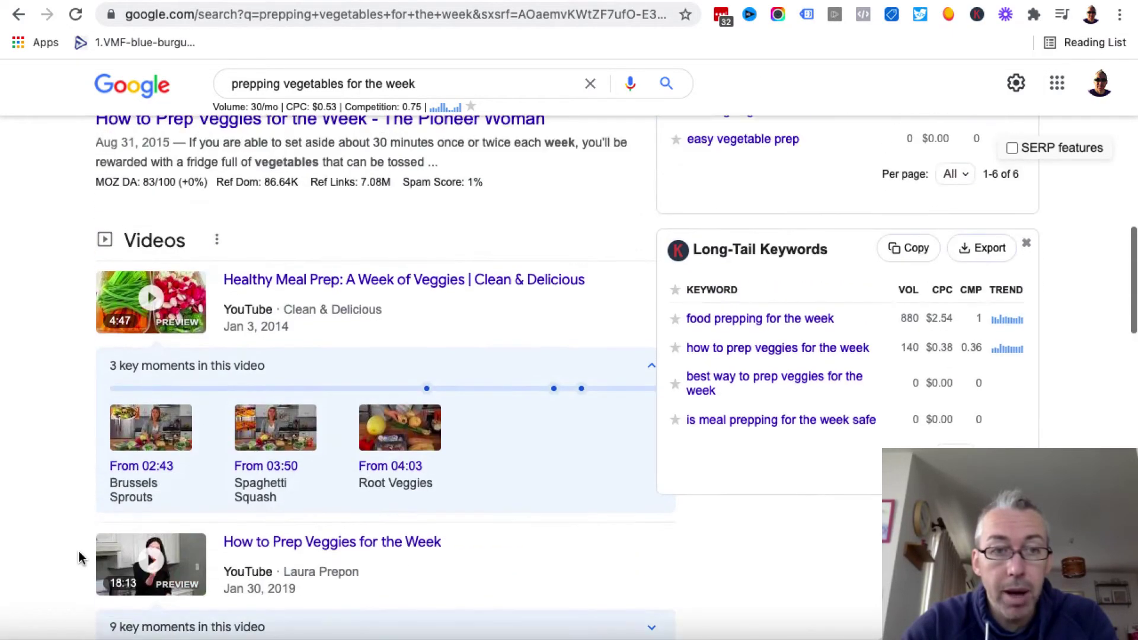
pyautogui.scroll(10, 82, 557)
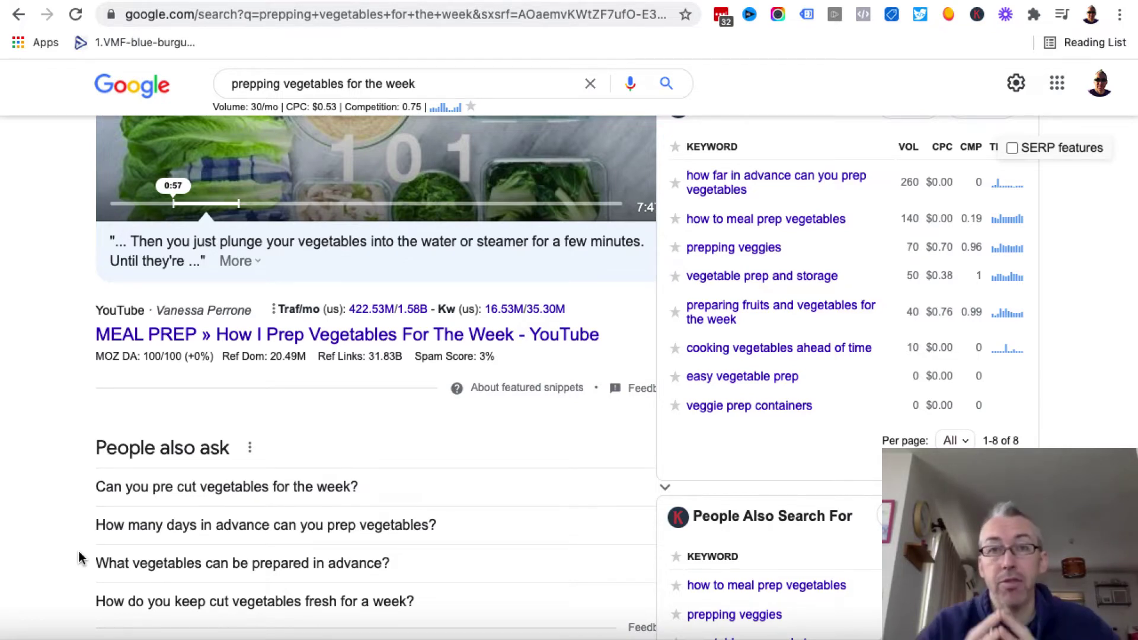
pyautogui.scroll(-3, 81, 557)
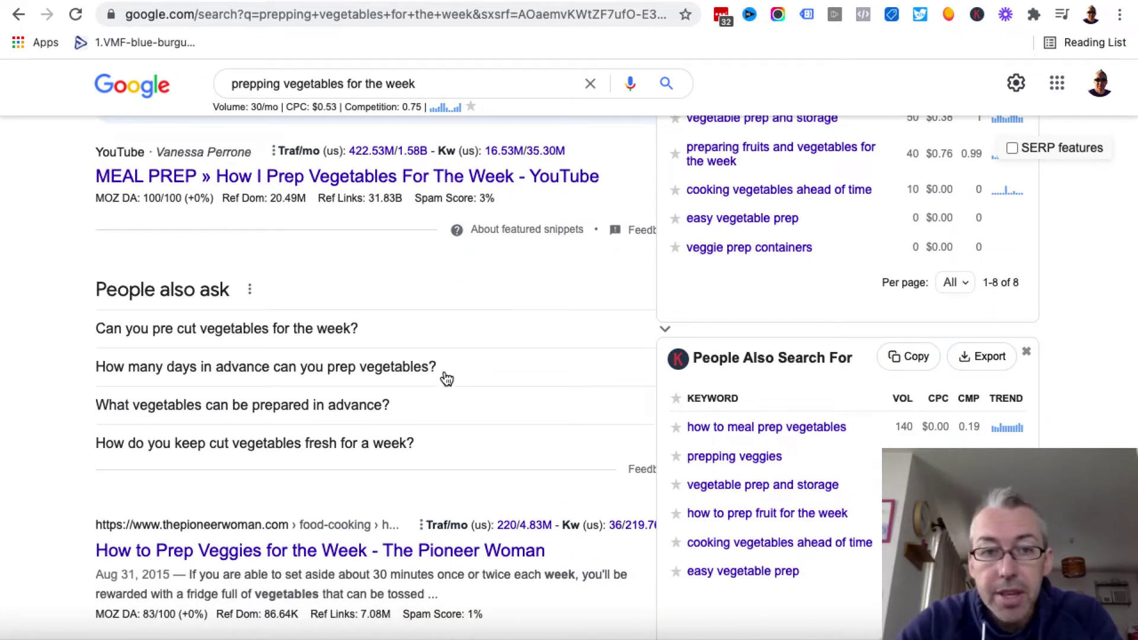
pyautogui.scroll(7, 849, 346)
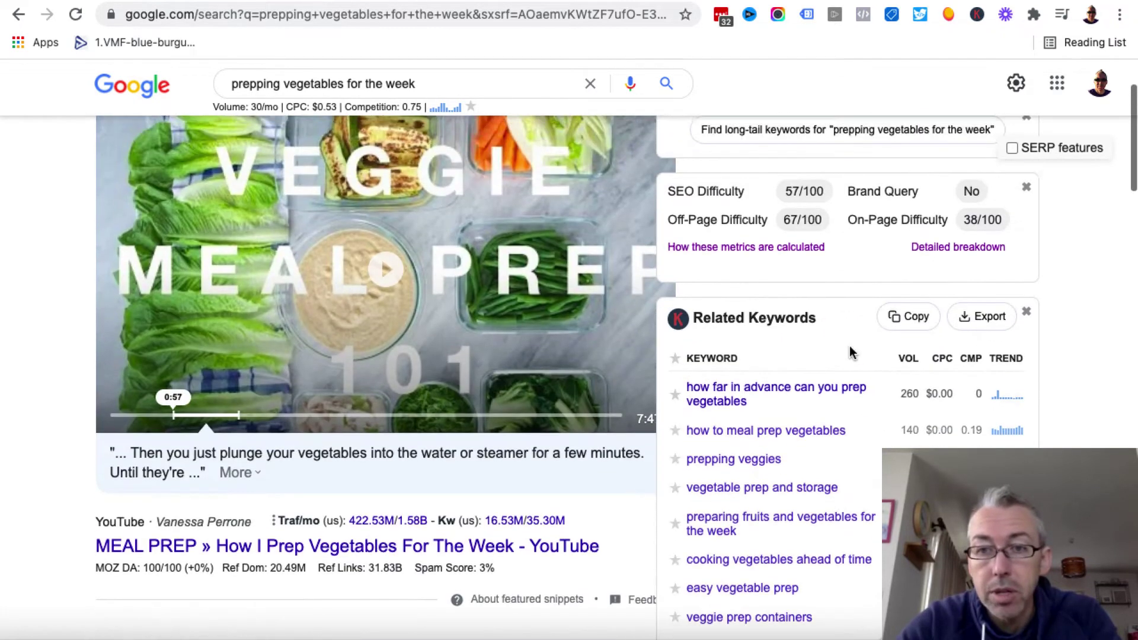
pyautogui.scroll(-1, 848, 349)
pyautogui.click(1027, 251)
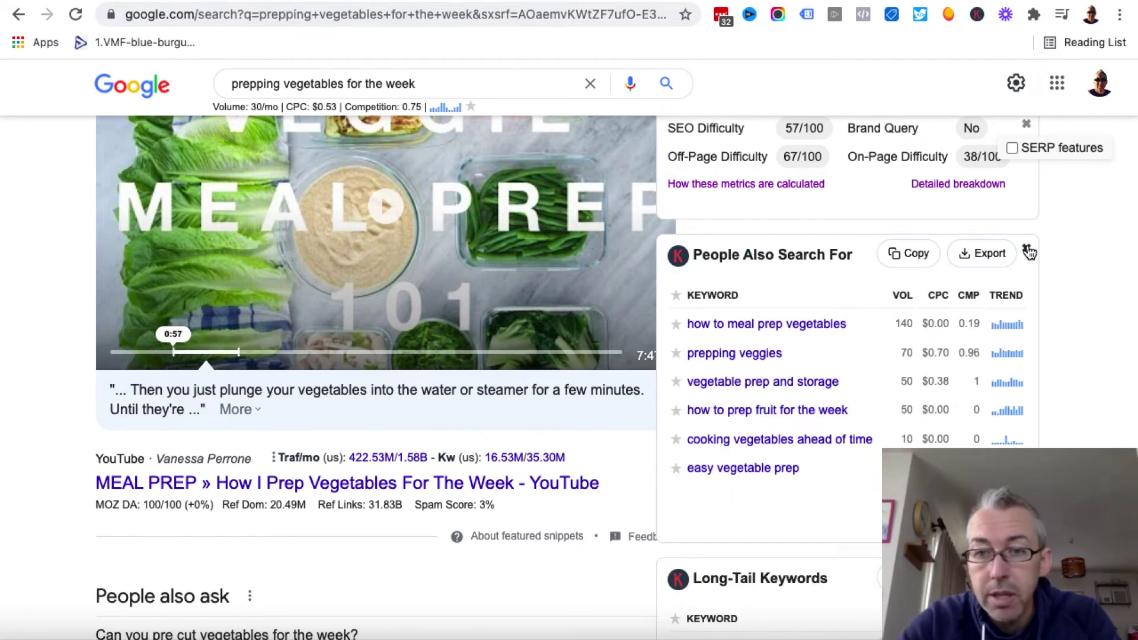
pyautogui.click(1028, 251)
pyautogui.click(1027, 251)
pyautogui.scroll(-3, 780, 391)
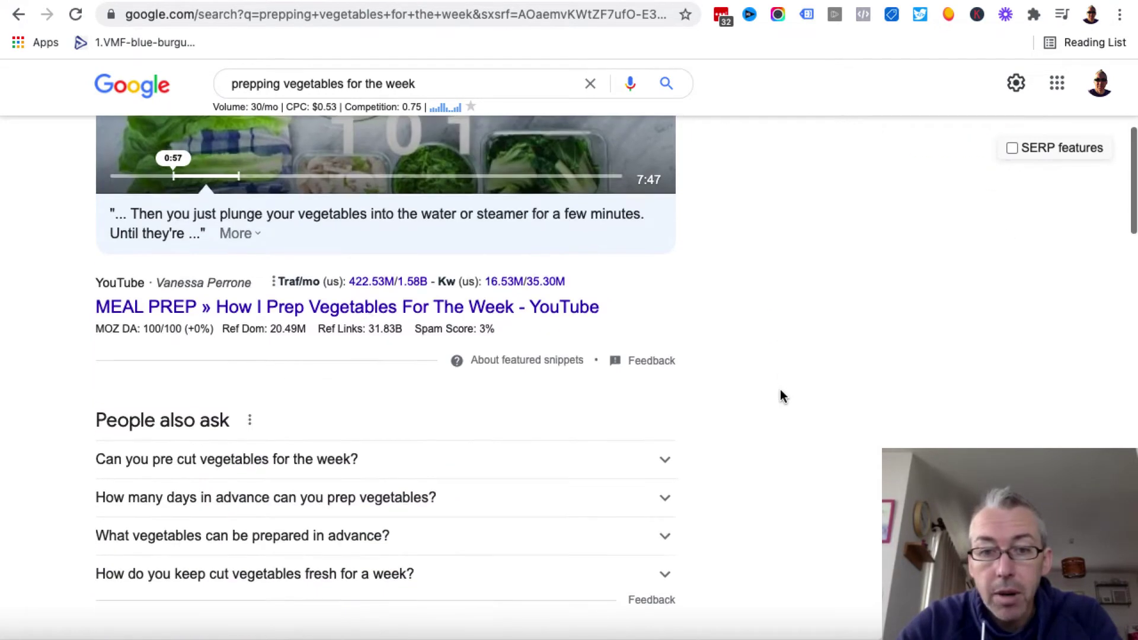
pyautogui.scroll(-3, 780, 396)
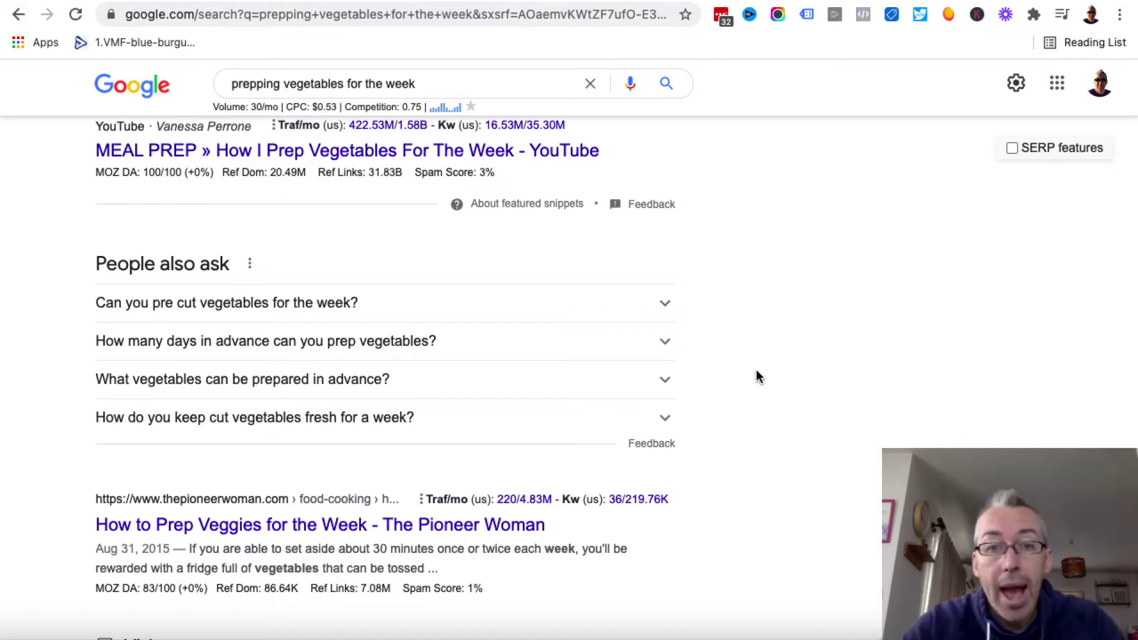
# Expand and collapse four questions, including cut-vegetable freshness, blanching and plastic bags, to load more
pyautogui.click(665, 305)
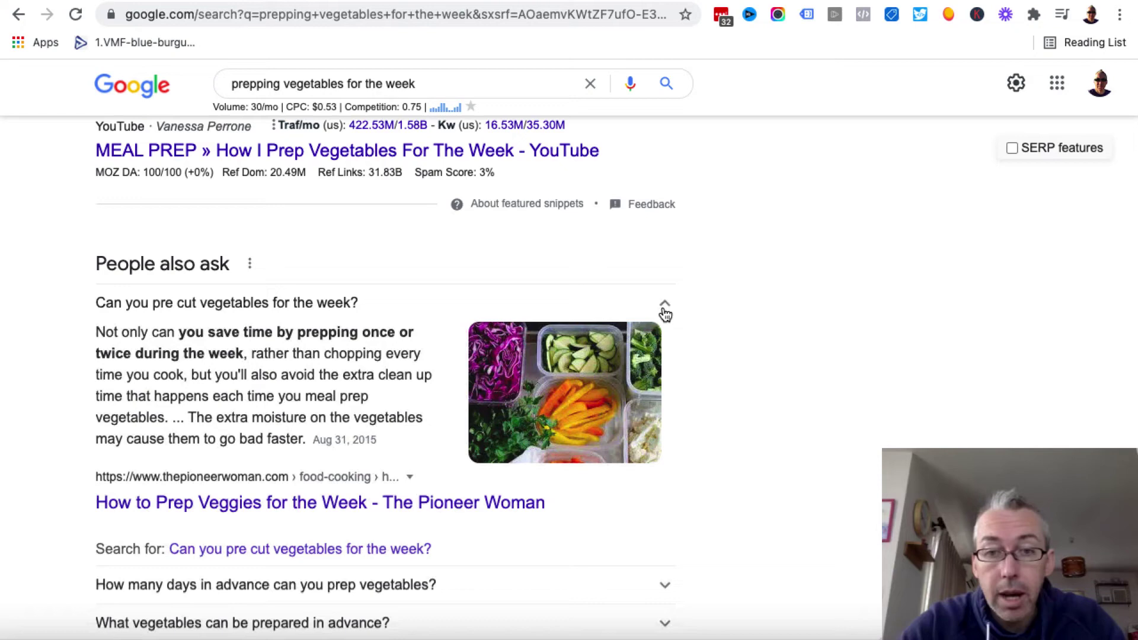
pyautogui.click(665, 305)
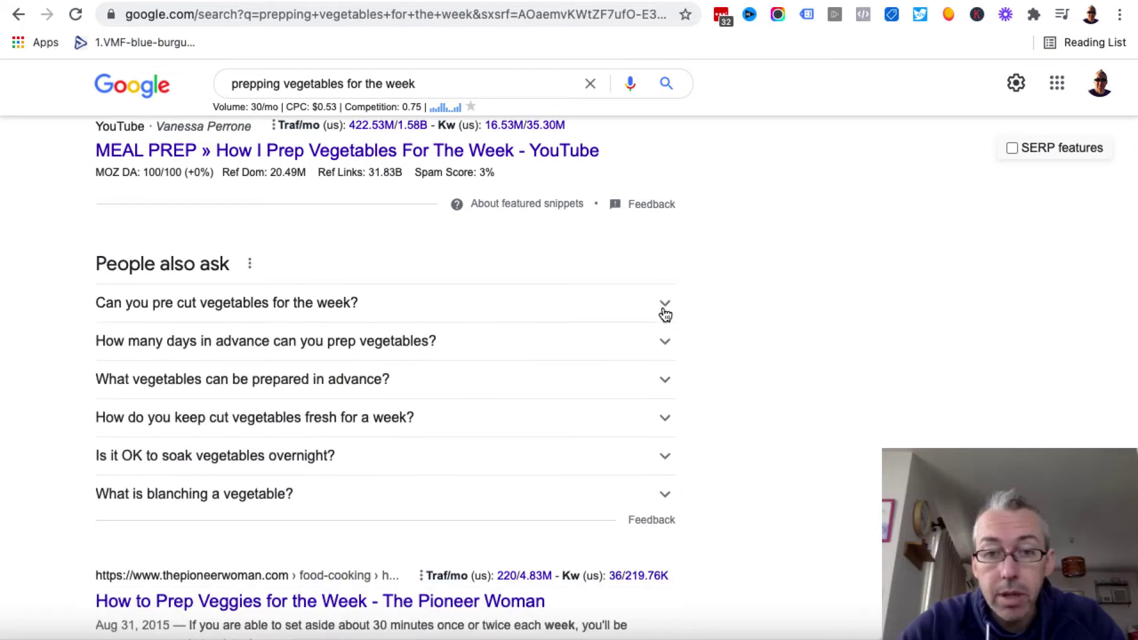
pyautogui.click(664, 421)
pyautogui.click(665, 423)
pyautogui.scroll(-2, 665, 424)
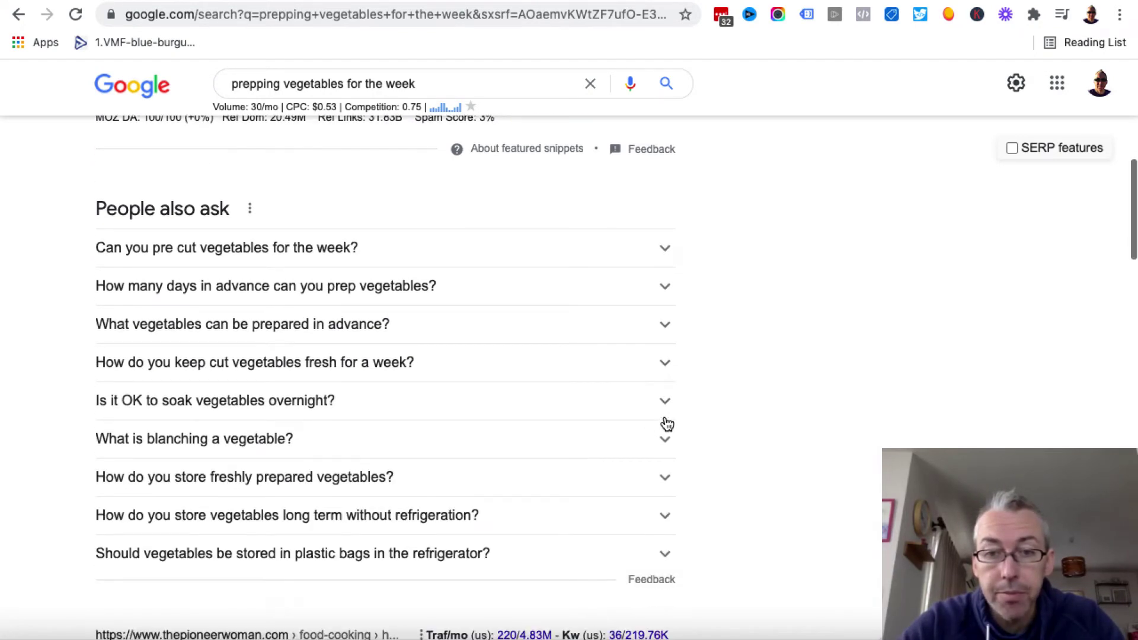
pyautogui.click(664, 444)
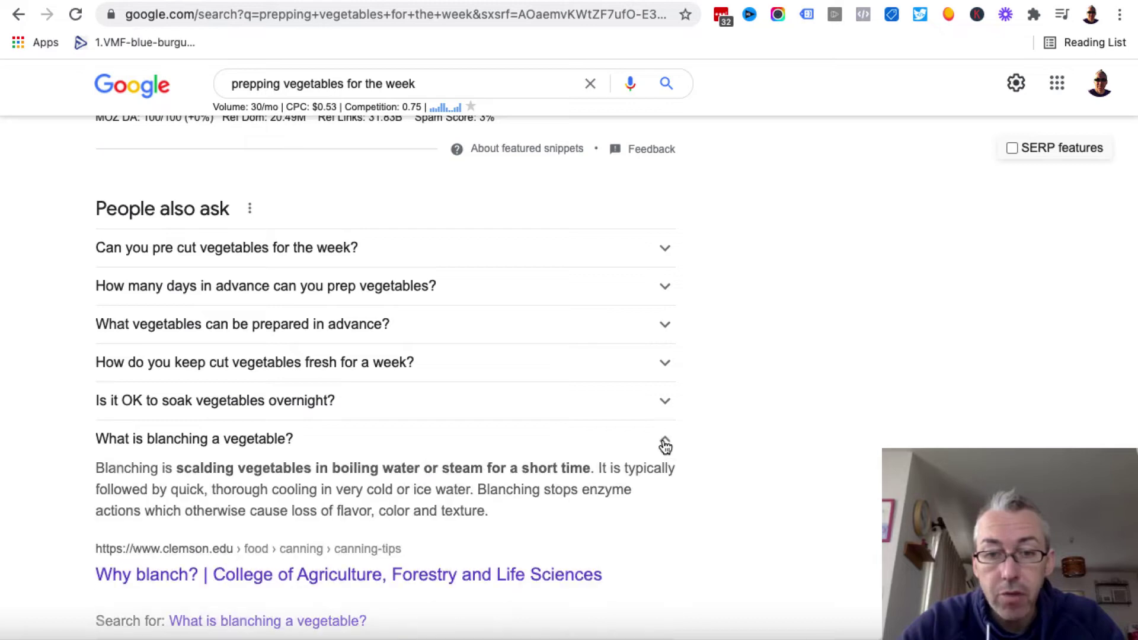
pyautogui.click(665, 446)
pyautogui.scroll(-3, 663, 446)
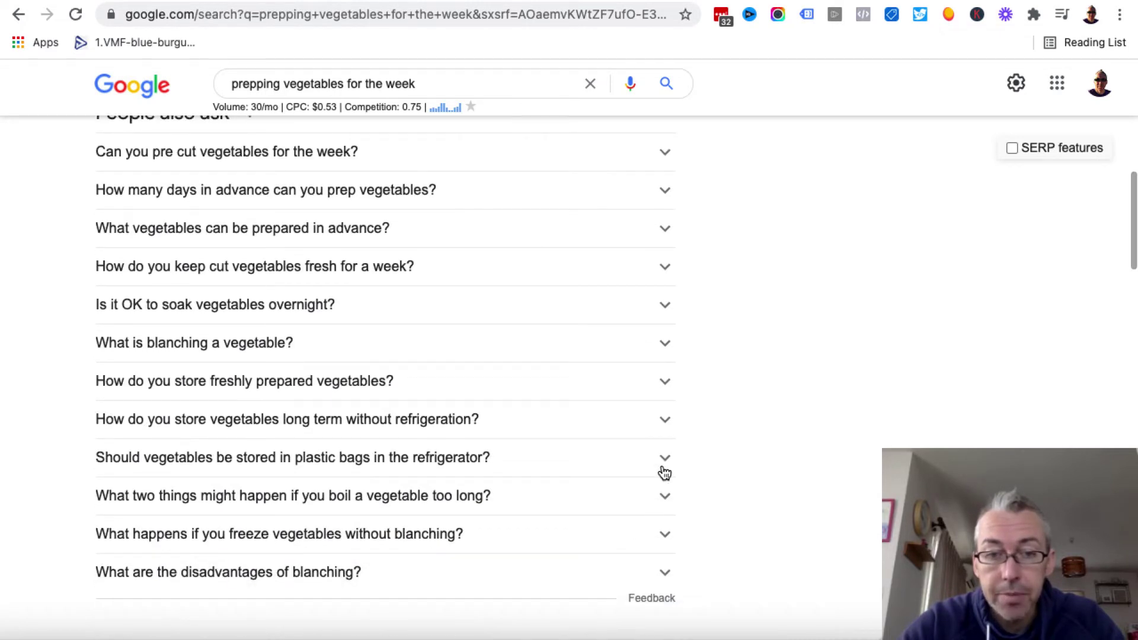
pyautogui.click(665, 472)
pyautogui.click(664, 472)
pyautogui.scroll(2, 865, 450)
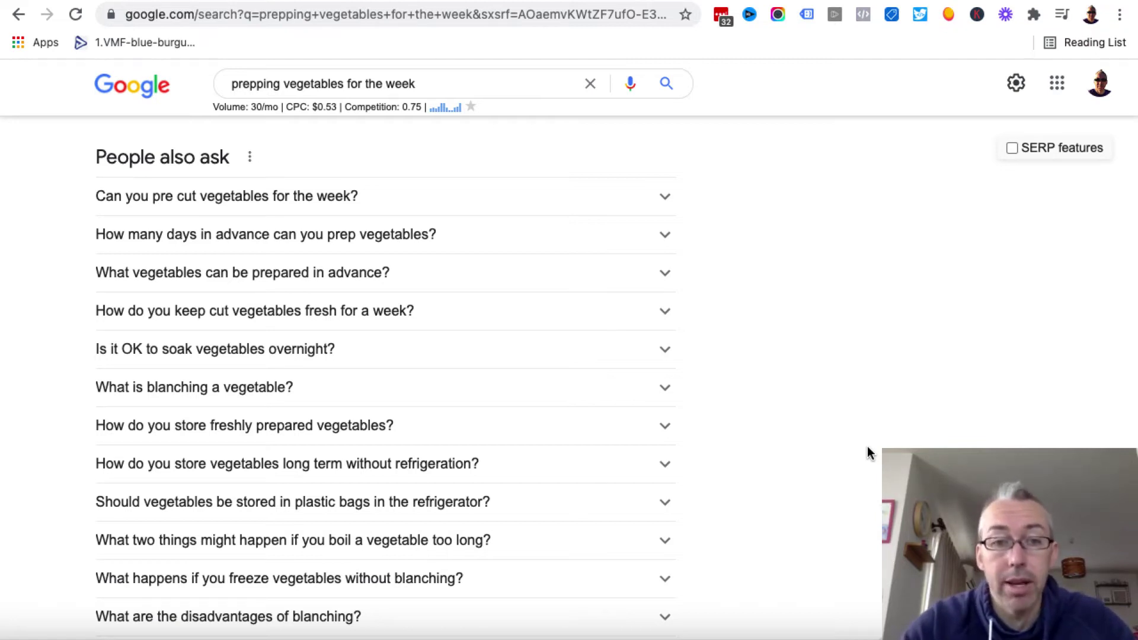
# Expand 'Can you pre cut vegetables for the week?' and highlight the question with its answer
pyautogui.scroll(-1, 840, 403)
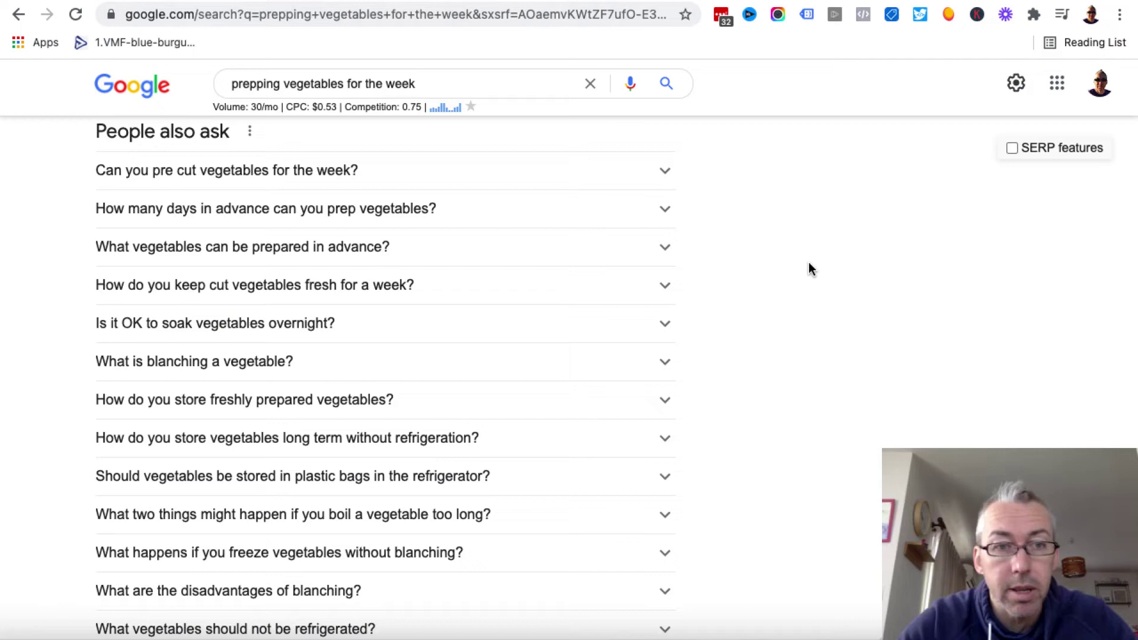
pyautogui.scroll(2, 810, 268)
pyautogui.click(665, 219)
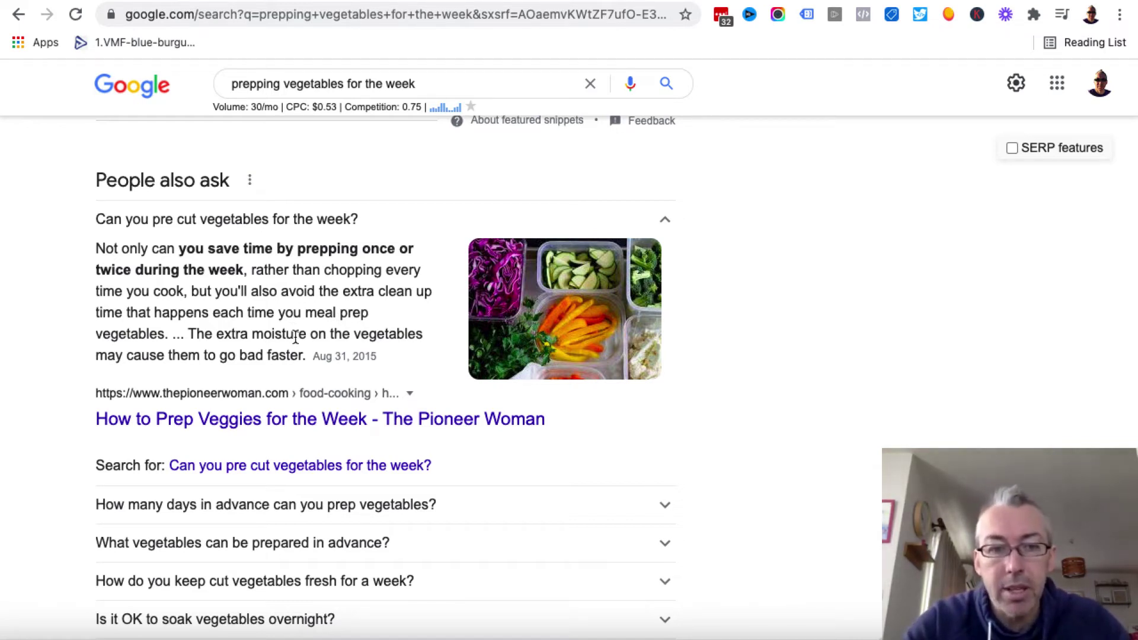
pyautogui.moveTo(306, 355); pyautogui.dragTo(100, 230)
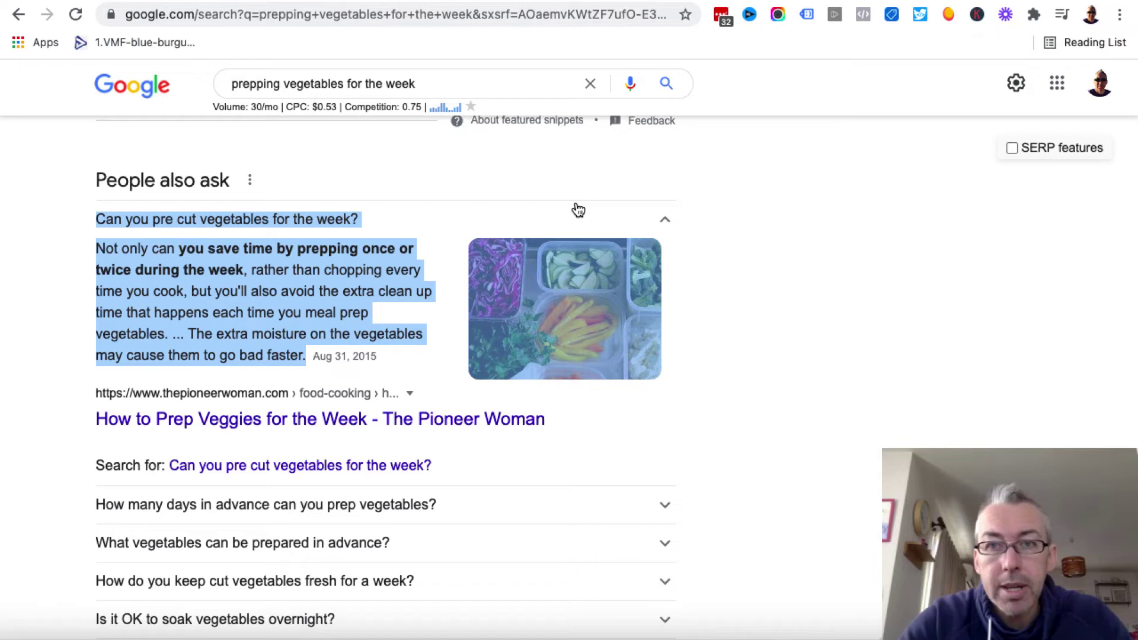
# Paste the copied pre-cut vegetables answer into QuillBot's input box
pyautogui.hotkey('ctrl', 'Tab')
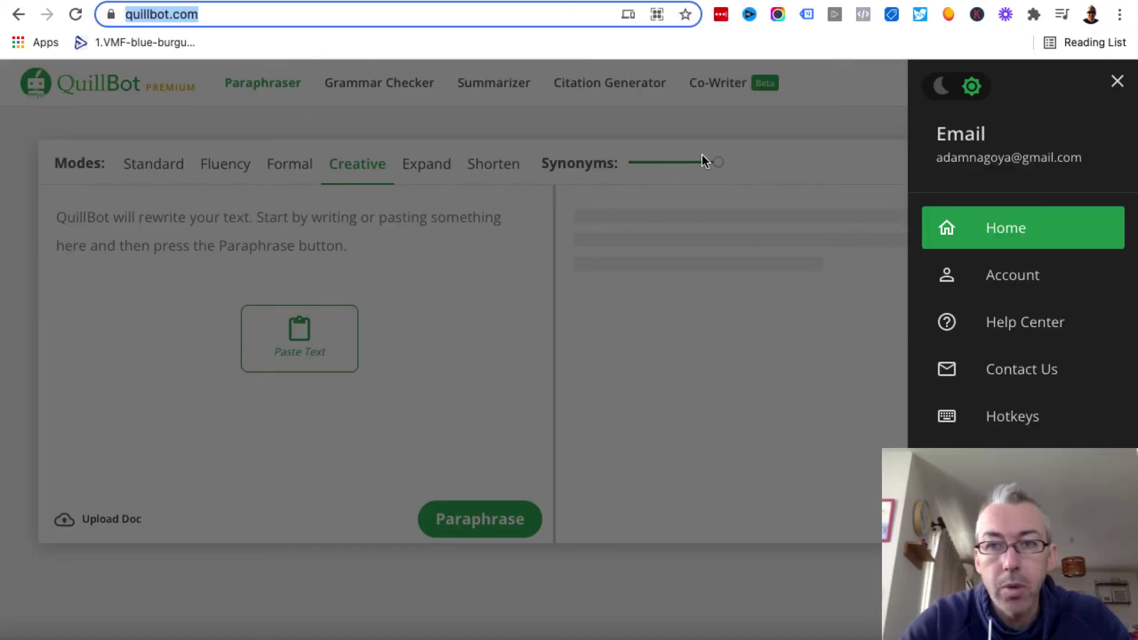
pyautogui.click(1117, 81)
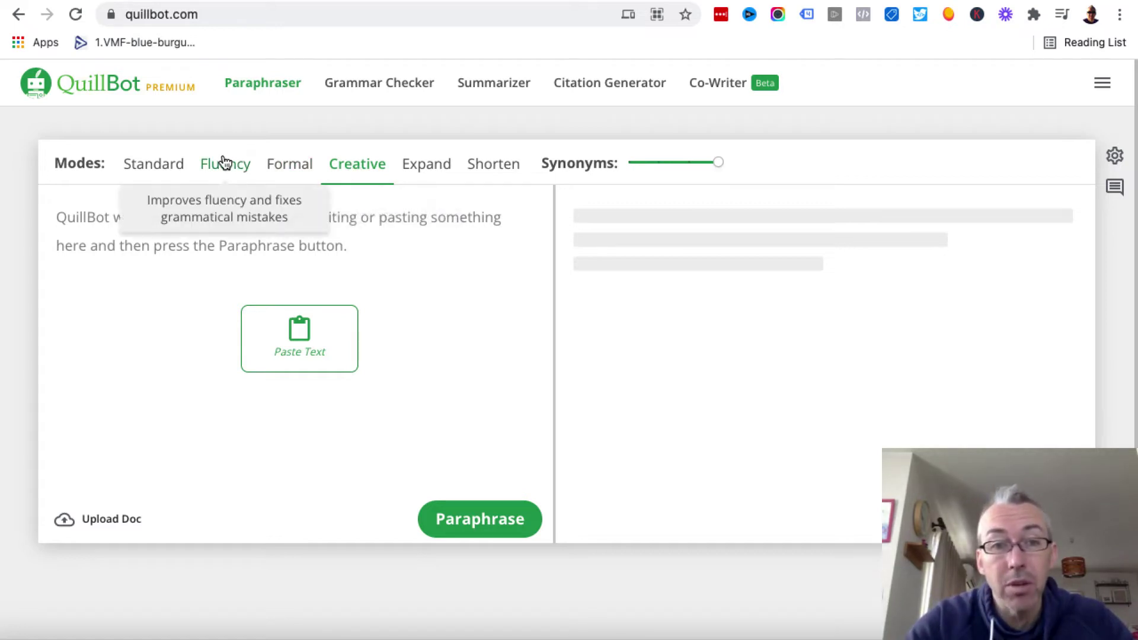
pyautogui.click(346, 237)
pyautogui.write("Can you pre cut vegetables for the week? Image result for prepping vegetables for the week Not only can you save time by prepping once or twice during the week, rather than chopping every time you cook, but you'll also avoid the extra clean up time that happens each time you meal prep vegetables. ... The extra moisture on the vegetables may cause them to go bad faster.")
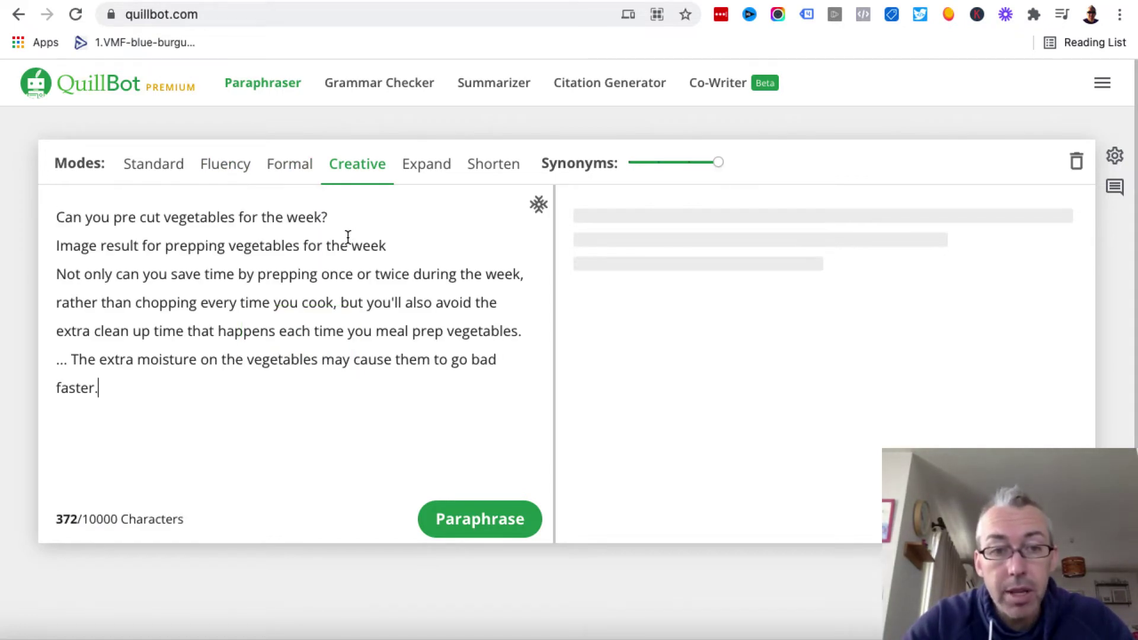
# Remove the leading ellipsis and 'Image result' line, then paraphrase the answer
pyautogui.moveTo(70, 359); pyautogui.dragTo(50, 359)
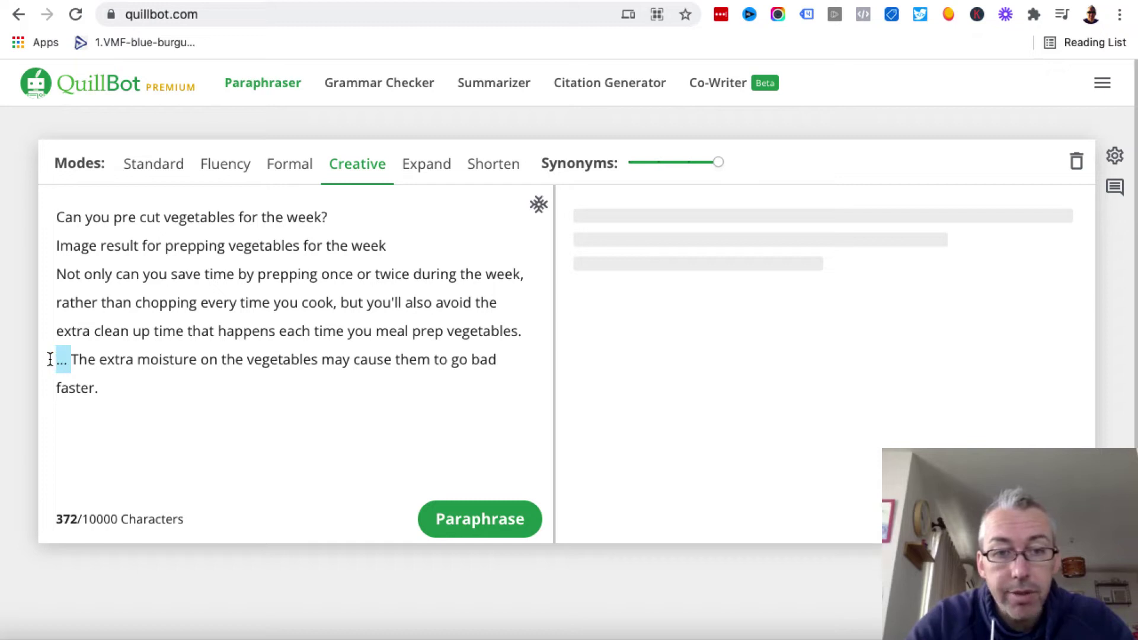
pyautogui.press('BackSpace')
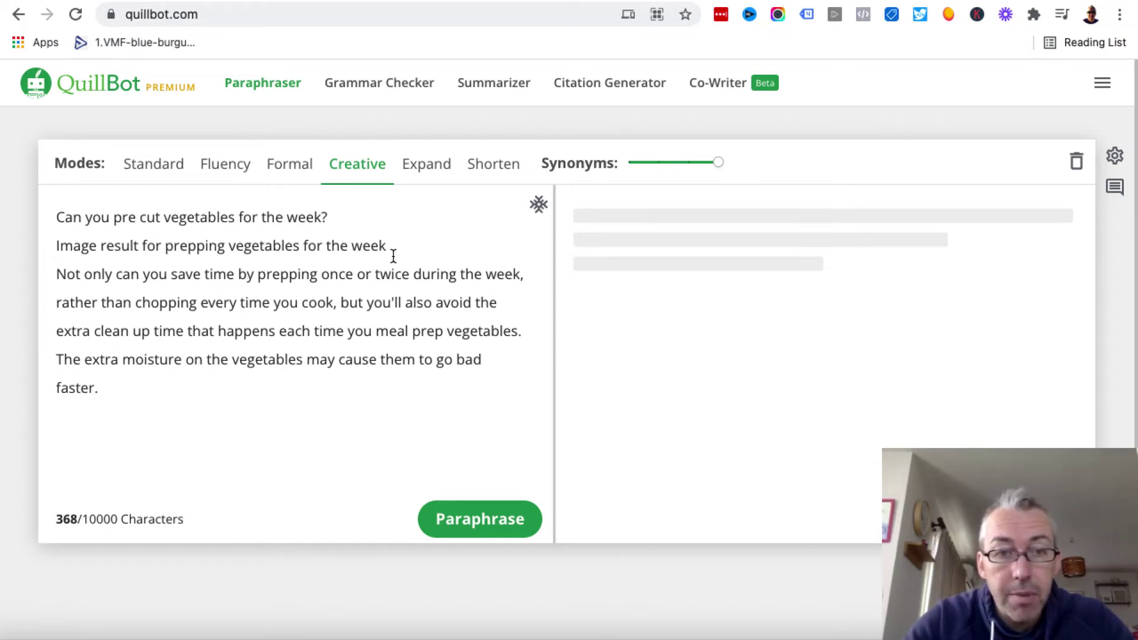
pyautogui.moveTo(397, 250); pyautogui.dragTo(54, 249)
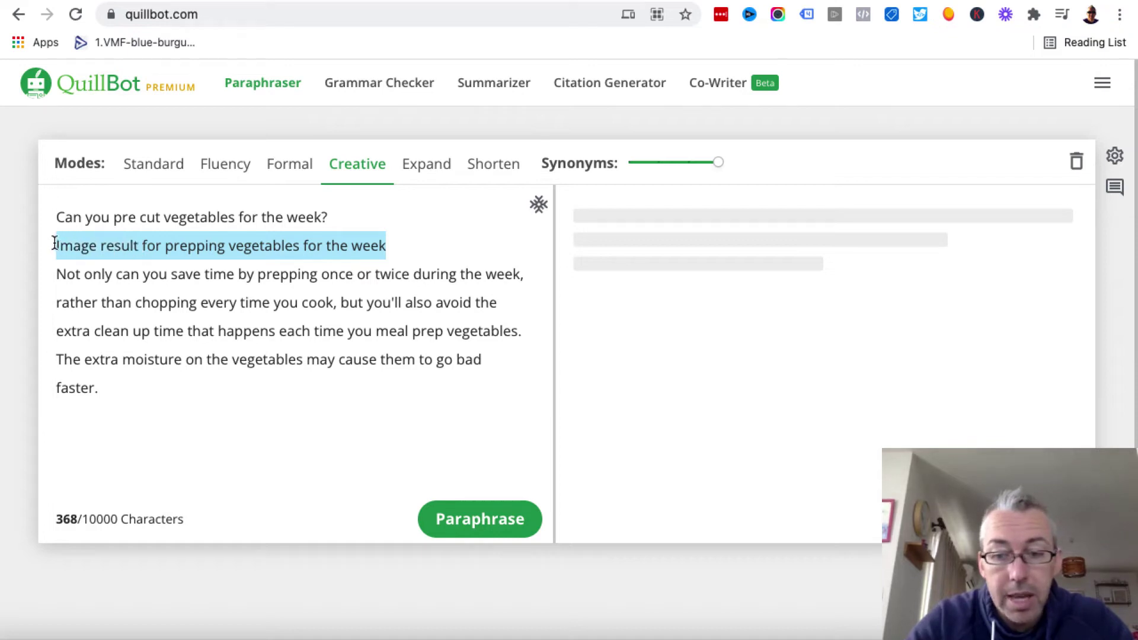
pyautogui.press('BackSpace')
pyautogui.click(450, 517)
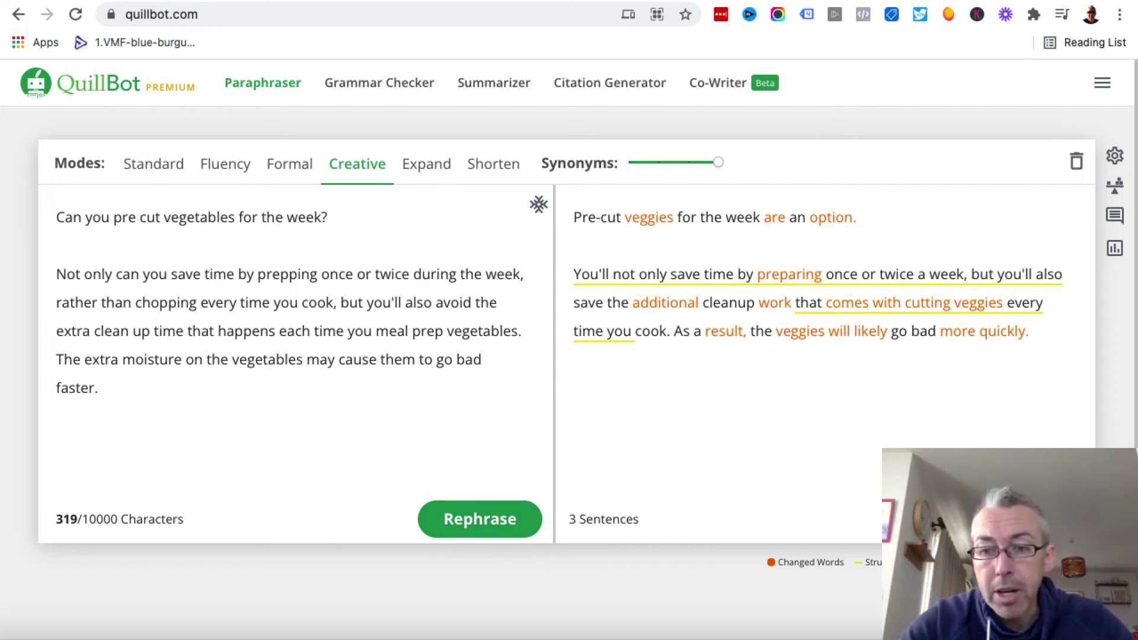
# Copy the paraphrased text and go to the Copyscape premium search page
pyautogui.click(1067, 519)
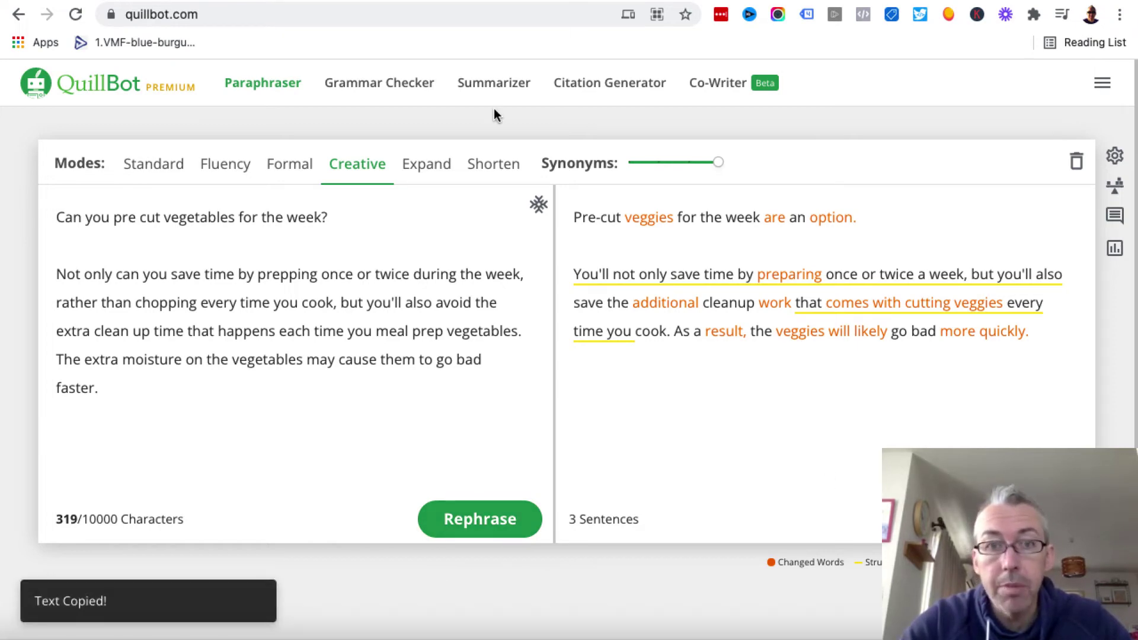
pyautogui.click(407, 13)
pyautogui.write('cop')
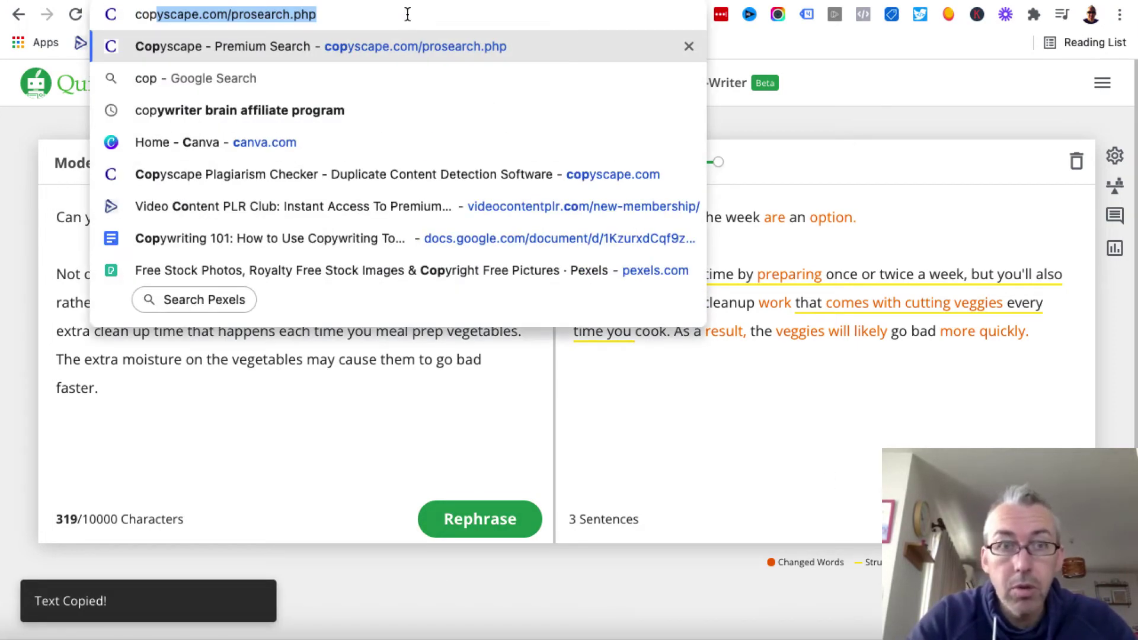
pyautogui.press('Return')
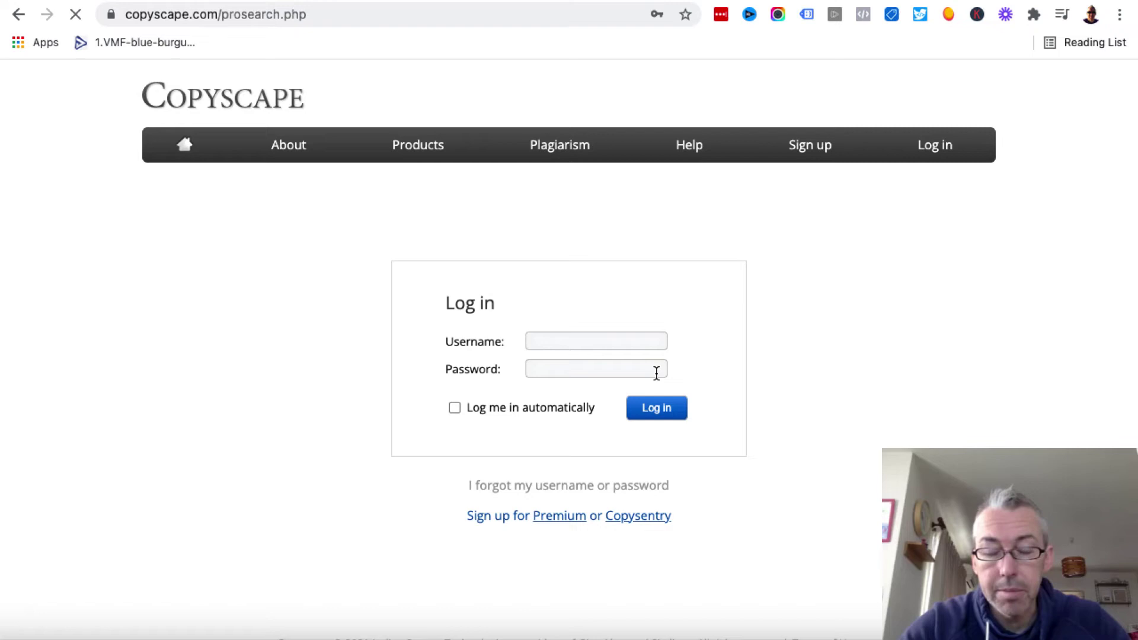
# Log in to Copyscape and paste the paraphrased text into the Premium Search box
pyautogui.click(655, 414)
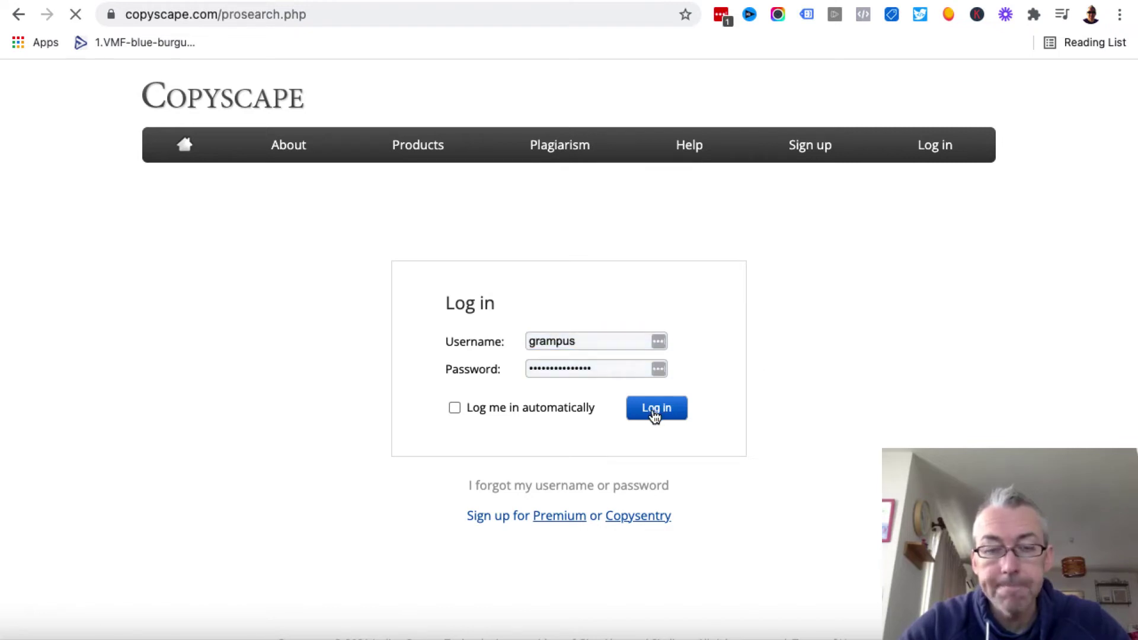
pyautogui.click(554, 399)
pyautogui.press('super+v')
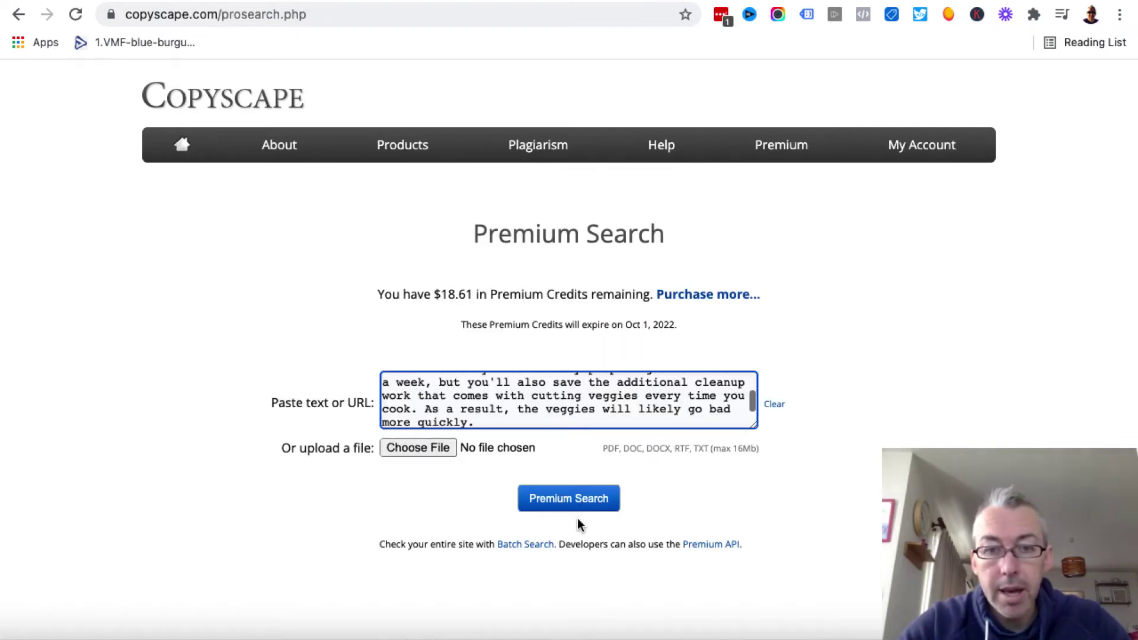
pyautogui.press('super+a')
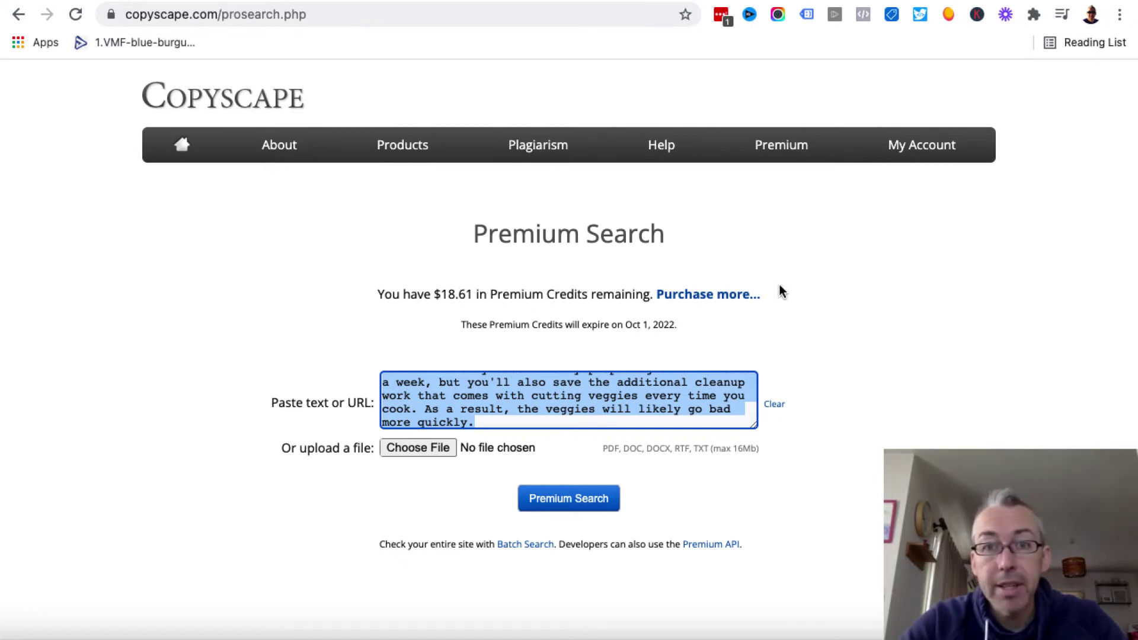
# Run Premium Search on the 49-word paraphrase, getting no results for $0.03
pyautogui.click(547, 505)
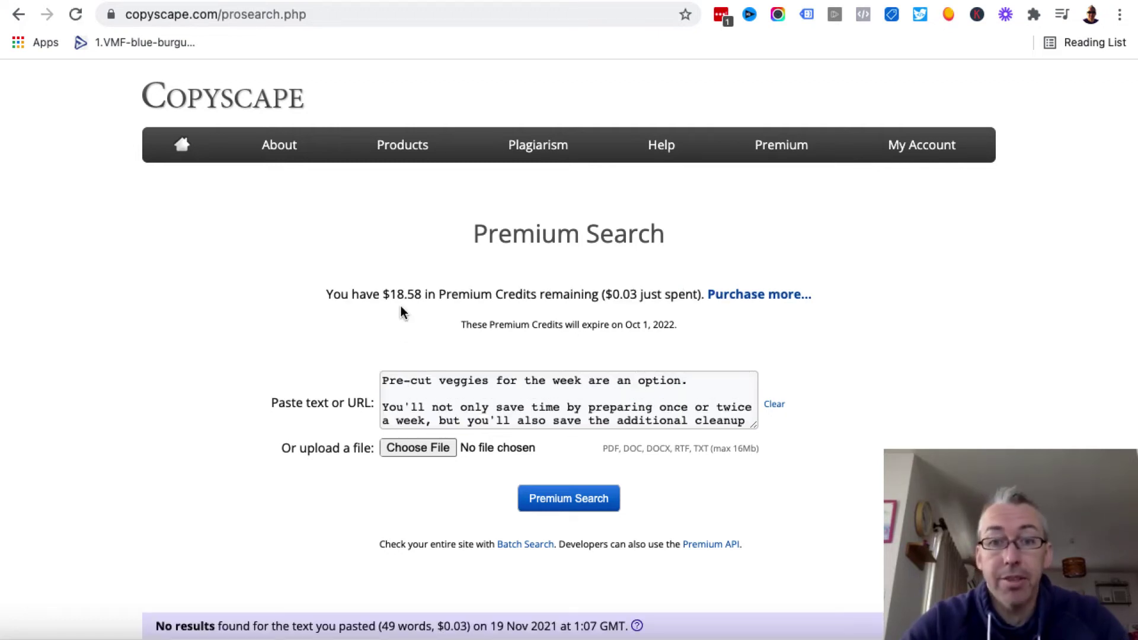
pyautogui.scroll(-3, 234, 472)
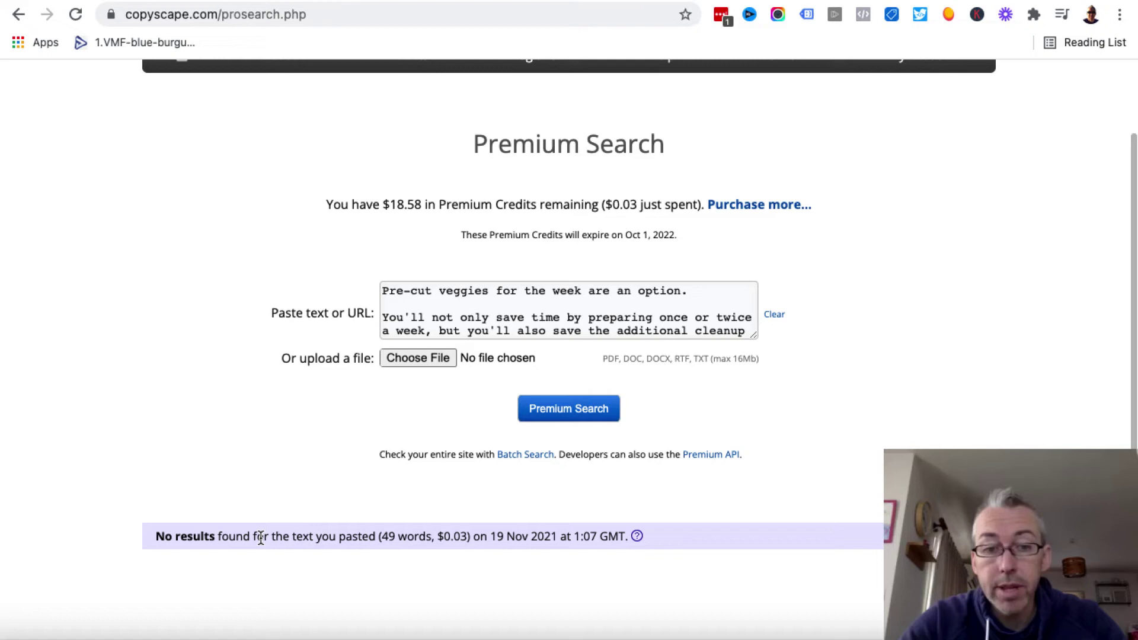
pyautogui.scroll(2, 244, 435)
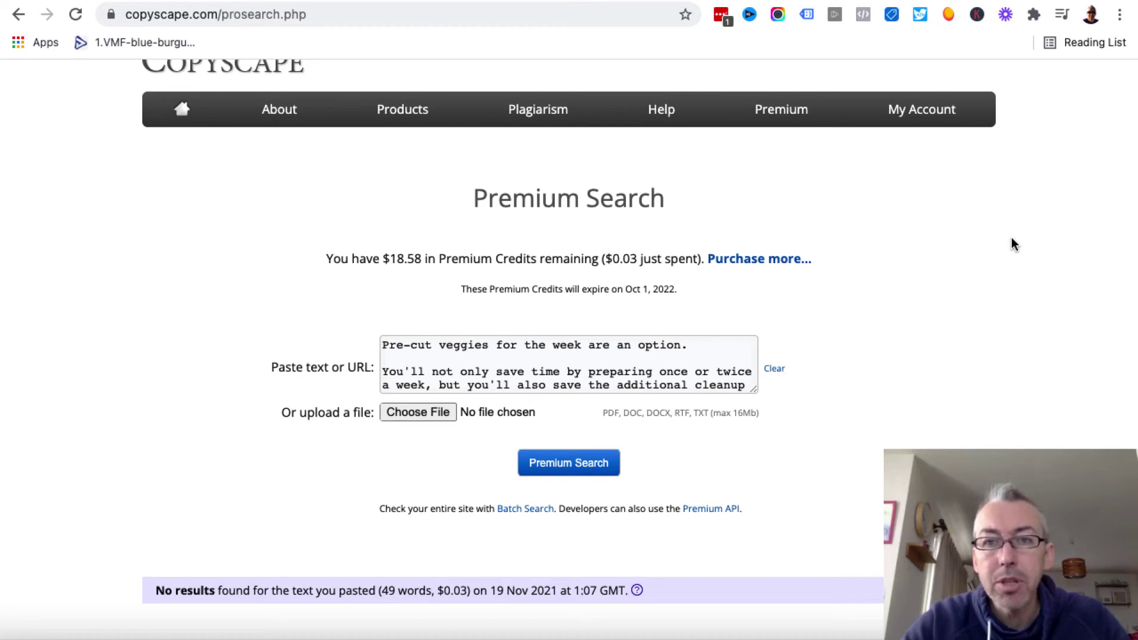
# Show Keywords Everywhere credit packs, e.g. $10 for 100,000 and $50 for 500,000
pyautogui.hotkey('ctrl', 'Tab')
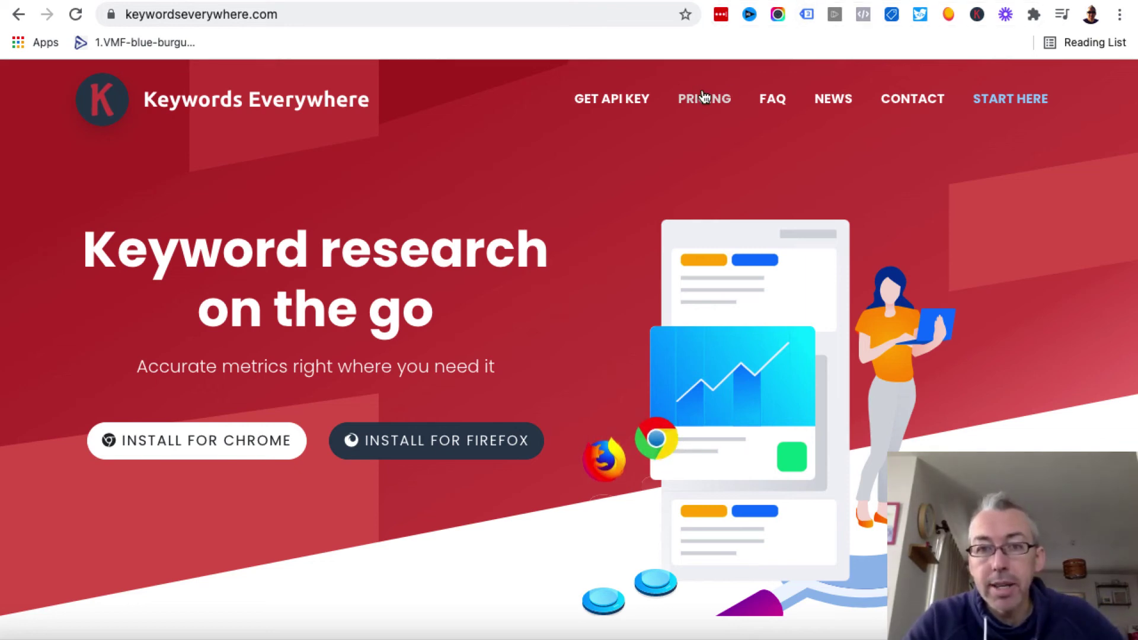
pyautogui.click(702, 97)
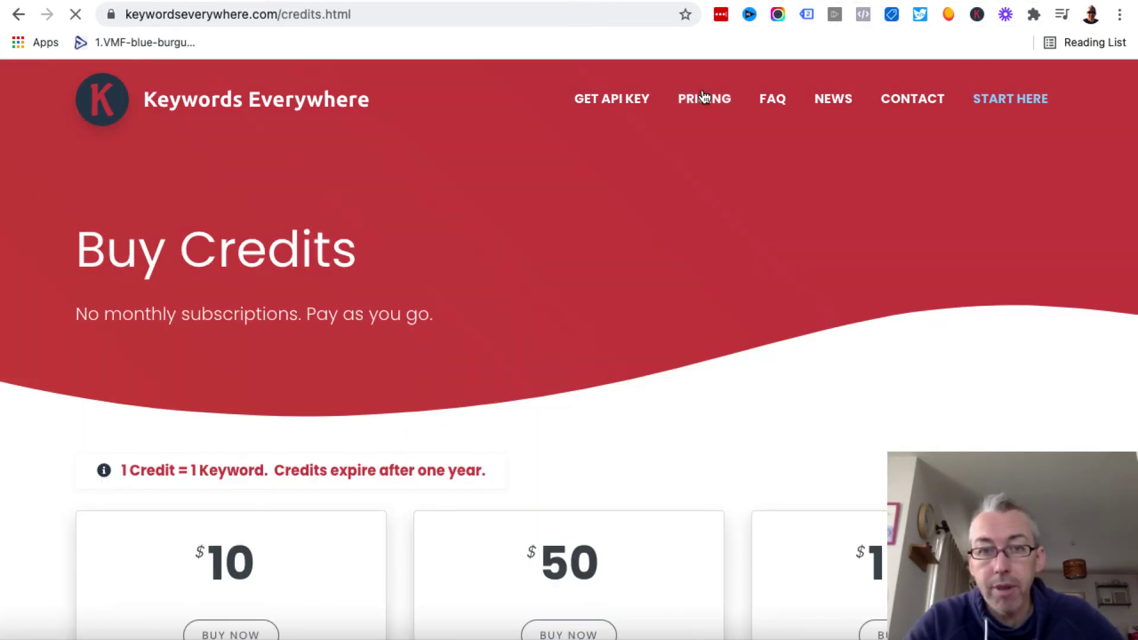
pyautogui.scroll(-4, 349, 324)
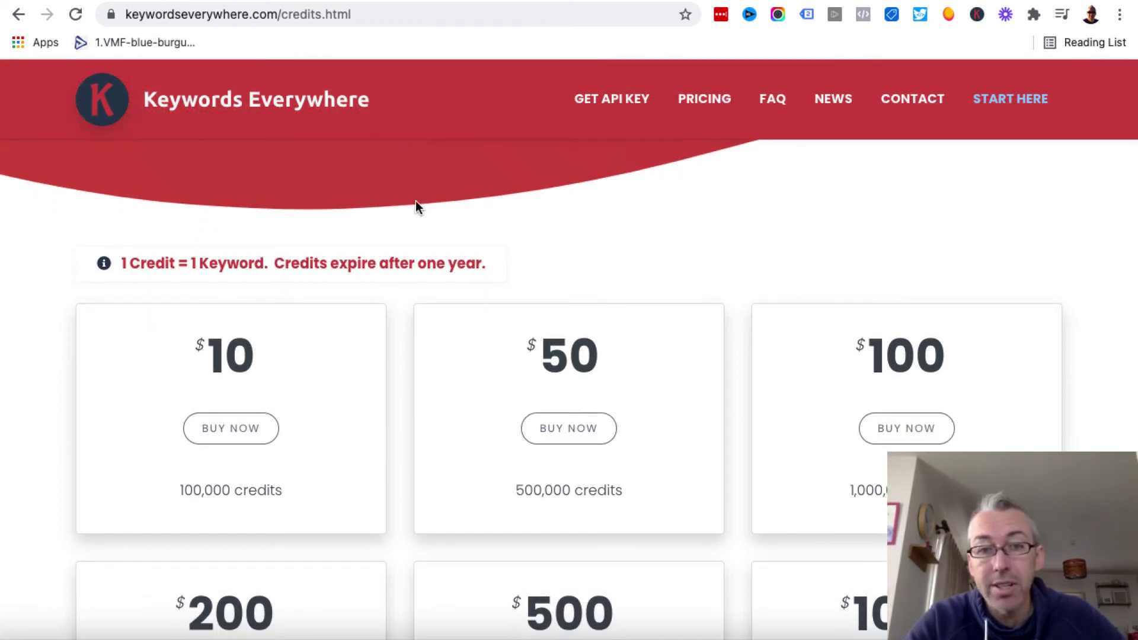